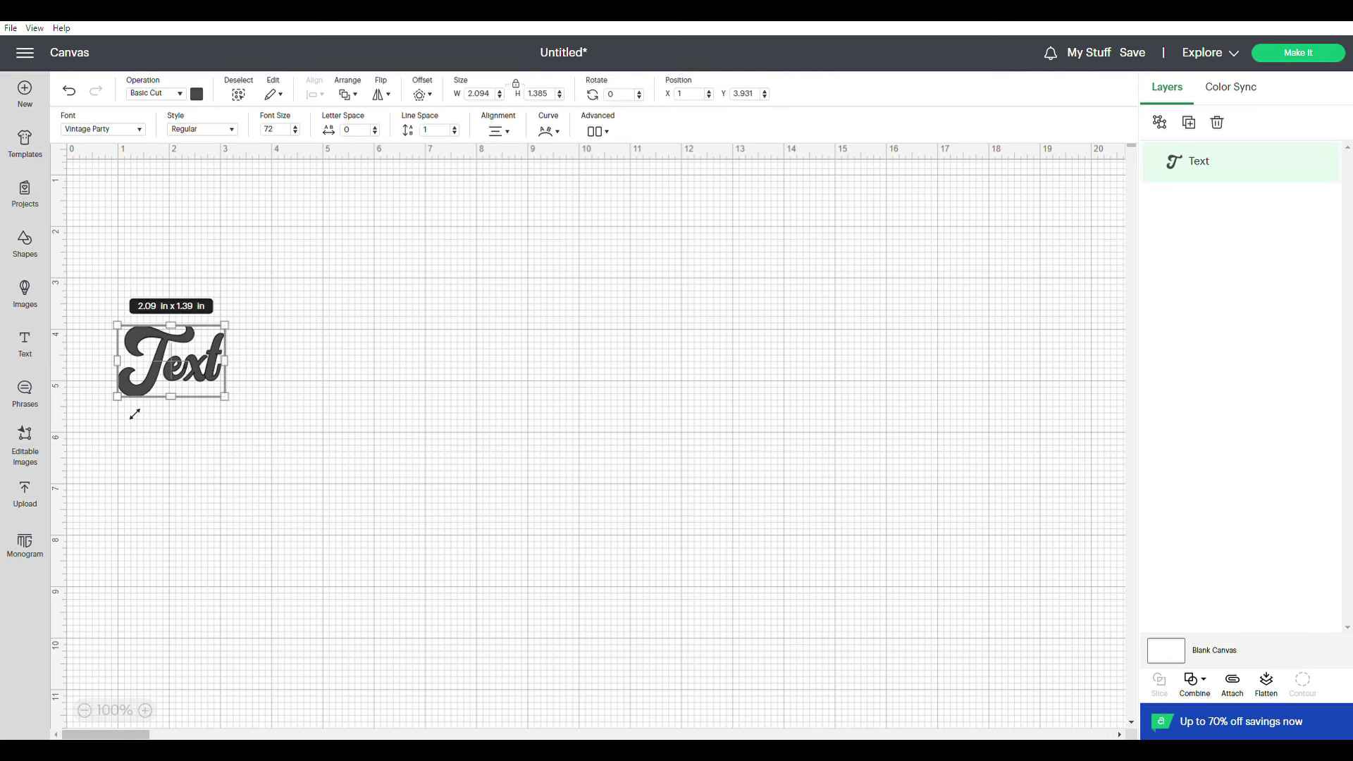
Replace the placeholder text with "Party" on the first line and "Time" on the second line.
{"action": "left_click", "coordinate": [357, 288]}
{"action": "left_click_drag", "start_coordinate": [301, 309], "coordinate": [112, 438]}
{"action": "left_click", "coordinate": [293, 345]}
{"action": "left_click_drag", "start_coordinate": [279, 332], "coordinate": [168, 386]}
{"action": "double_click", "coordinate": [168, 386]}
{"action": "key", "text": "BackSpace"}
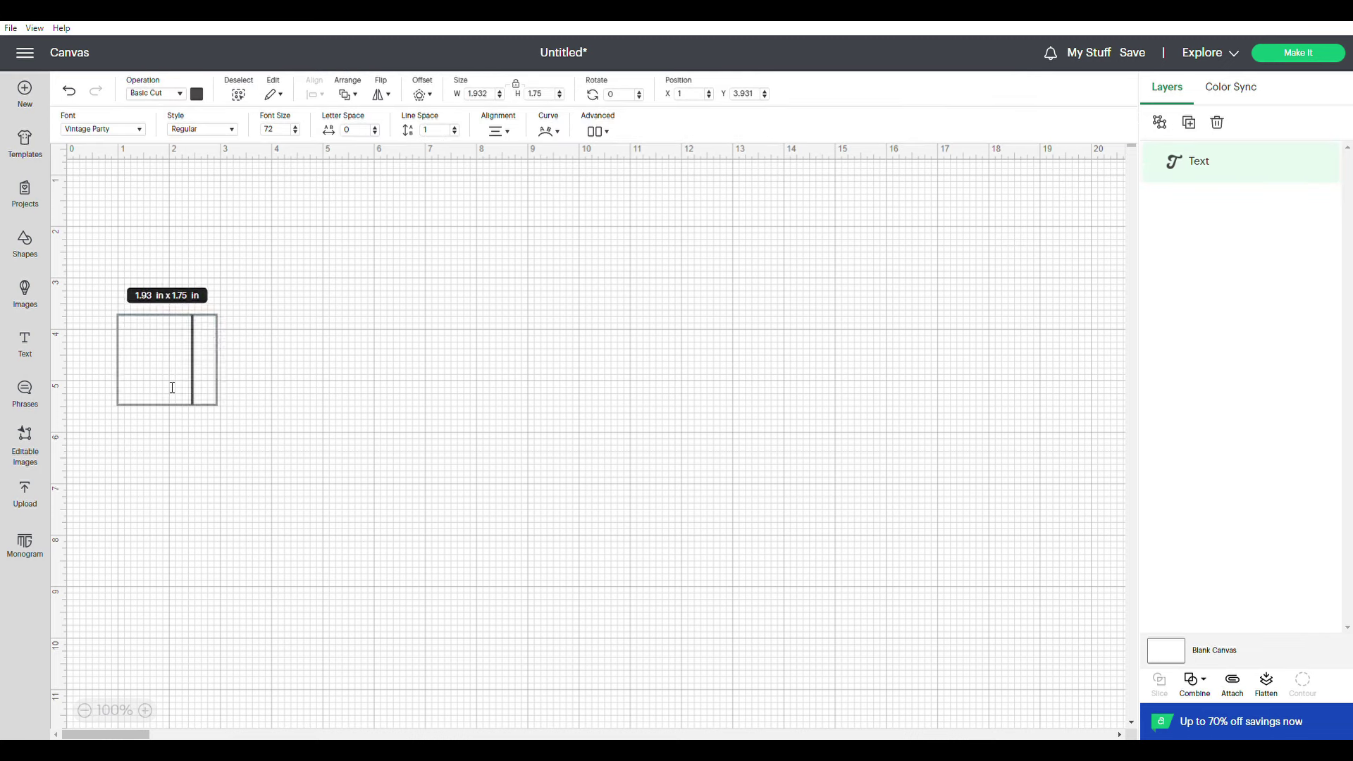
{"action": "type", "text": "Party"}
{"action": "key", "text": "Return"}
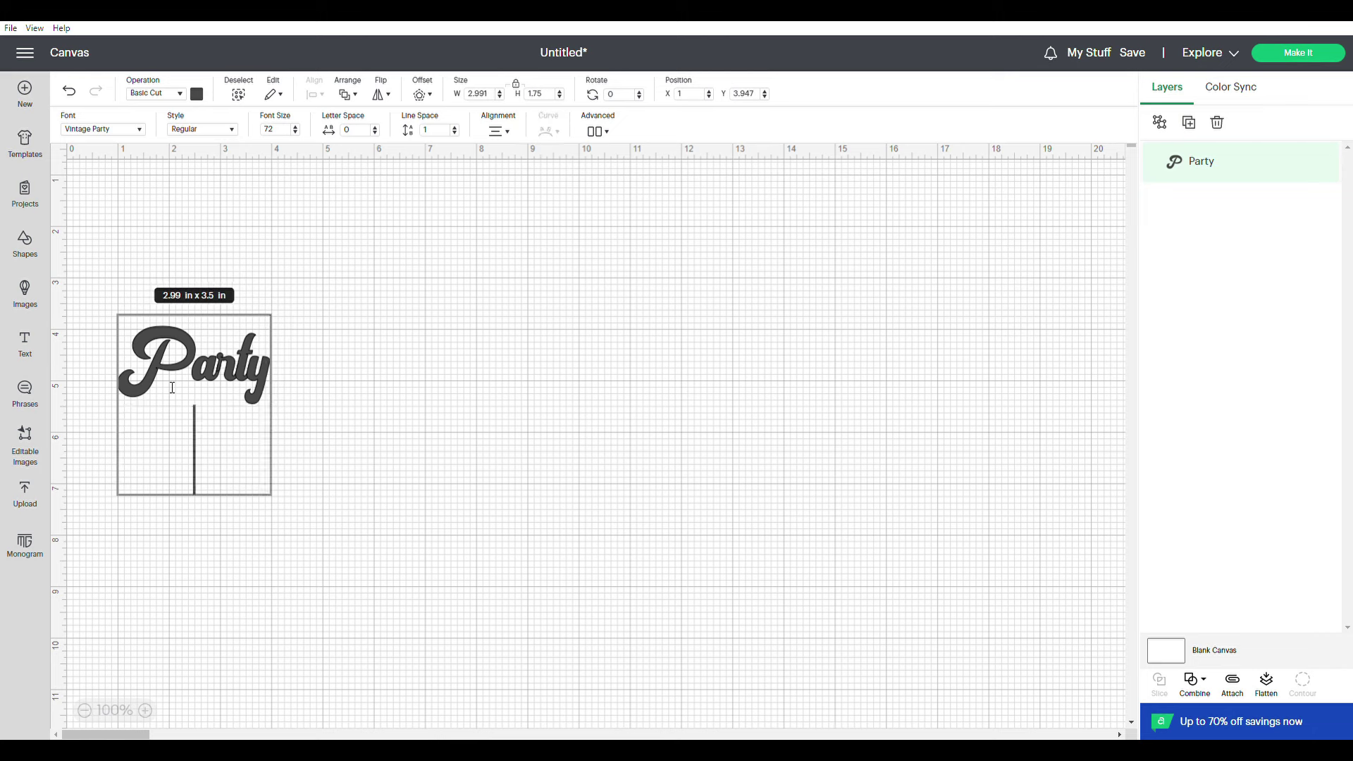
{"action": "type", "text": "Time"}
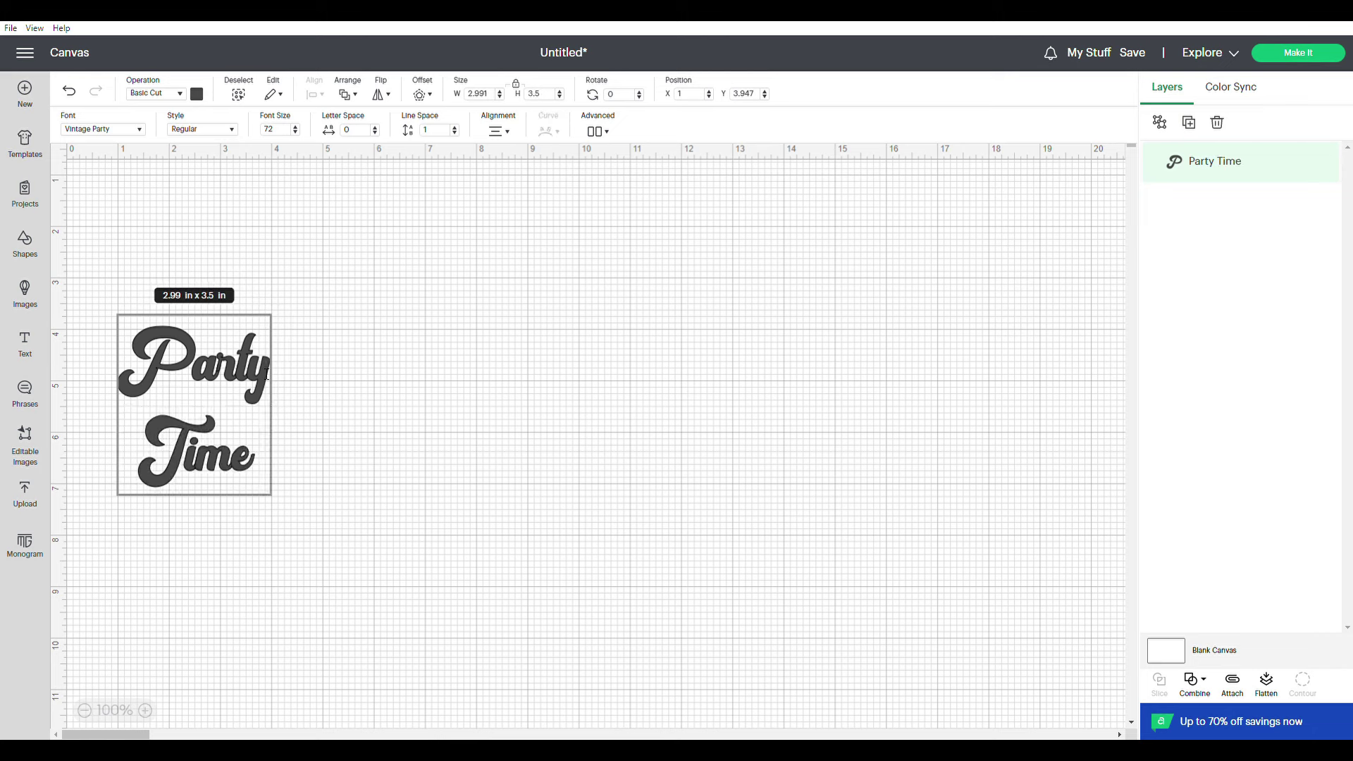
{"action": "left_click", "coordinate": [455, 384]}
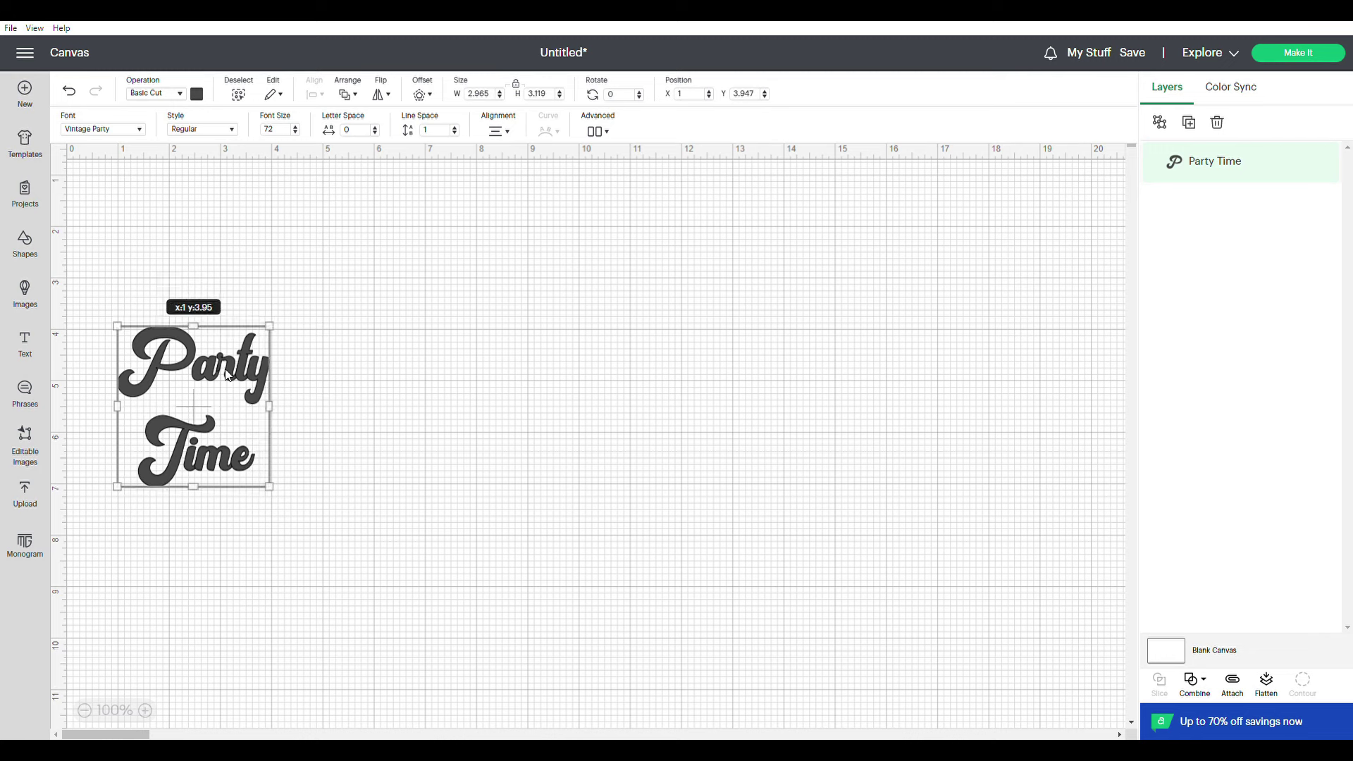
{"action": "left_click", "coordinate": [455, 495]}
Move the Party Time text nearer the canvas centre and enlarge it to about 4.34 × 4.56 in.
{"action": "left_click_drag", "start_coordinate": [225, 358], "coordinate": [308, 306]}
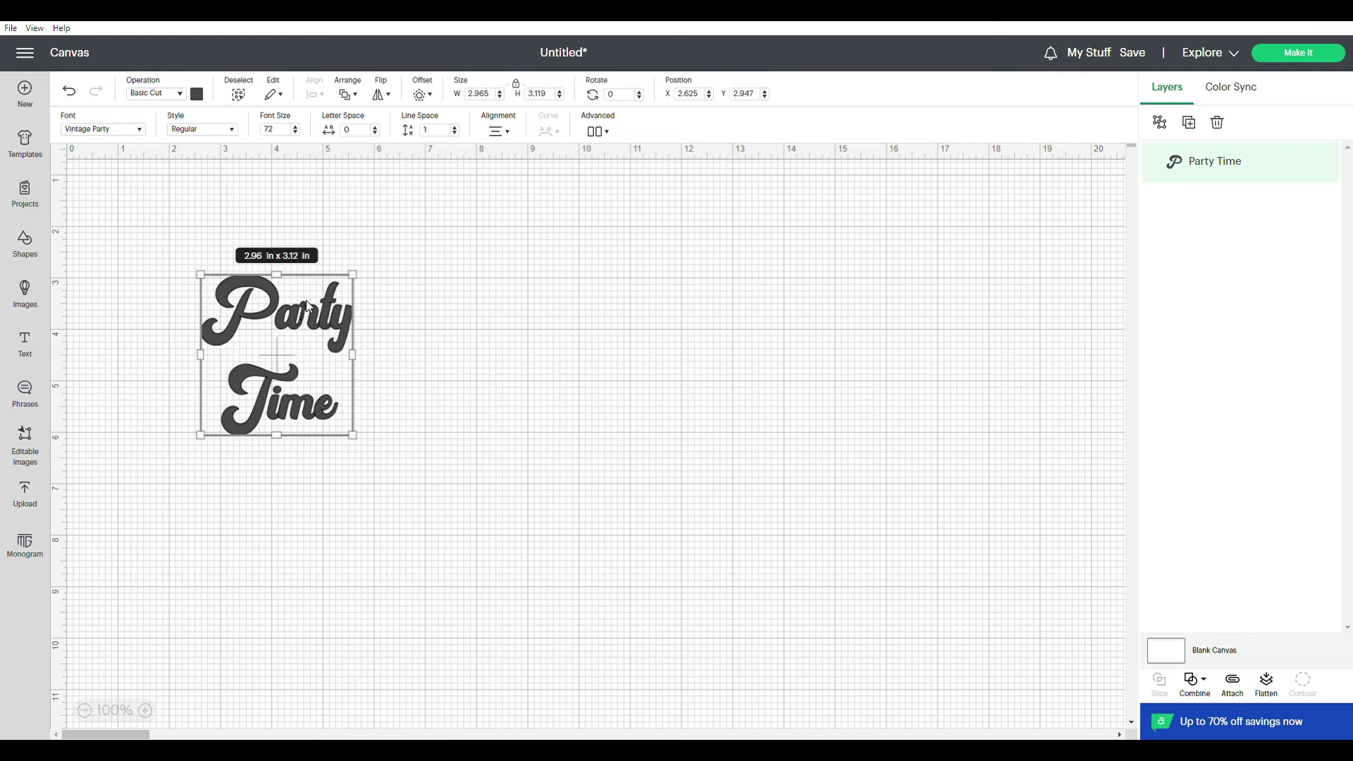
{"action": "left_click", "coordinate": [327, 324]}
{"action": "right_click", "coordinate": [326, 324]}
{"action": "left_click_drag", "start_coordinate": [554, 371], "coordinate": [399, 347]}
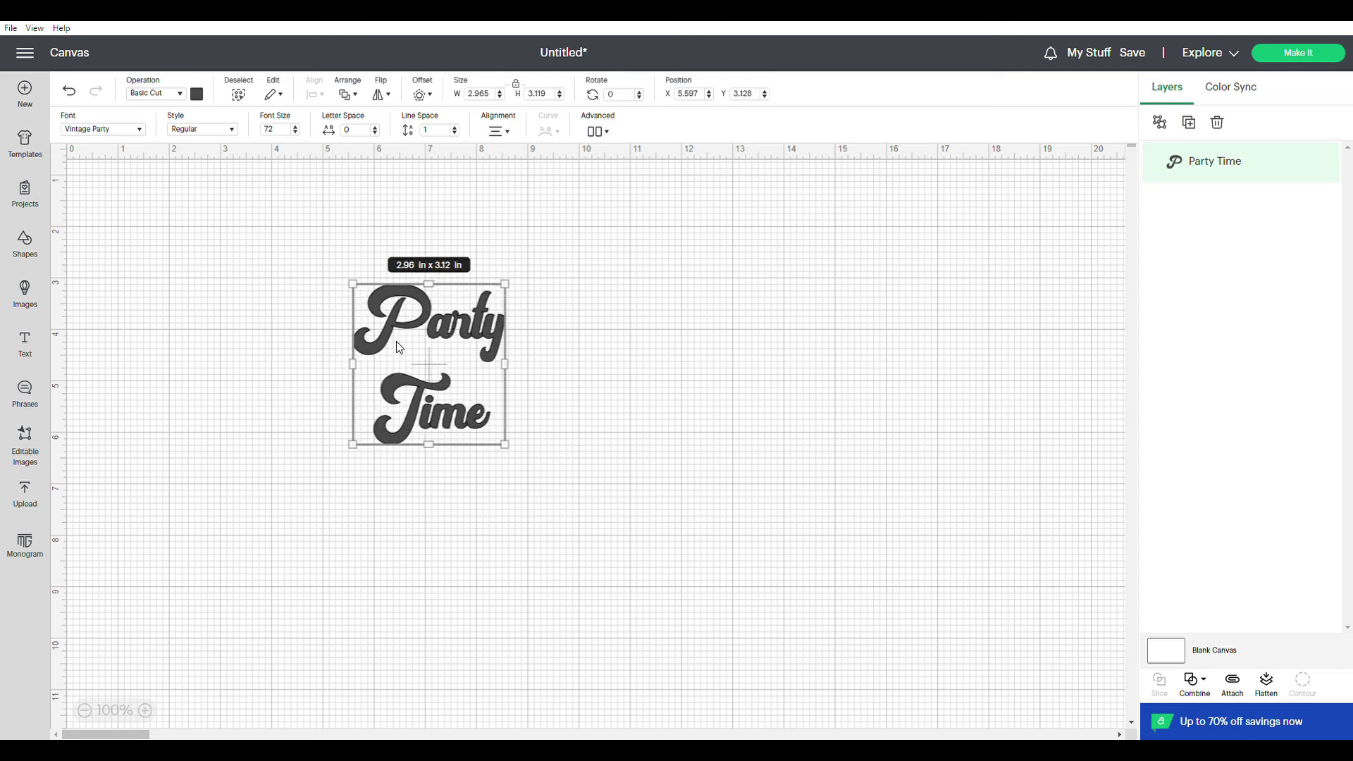
{"action": "left_click_drag", "start_coordinate": [513, 459], "coordinate": [516, 460]}
{"action": "right_click", "coordinate": [516, 461]}
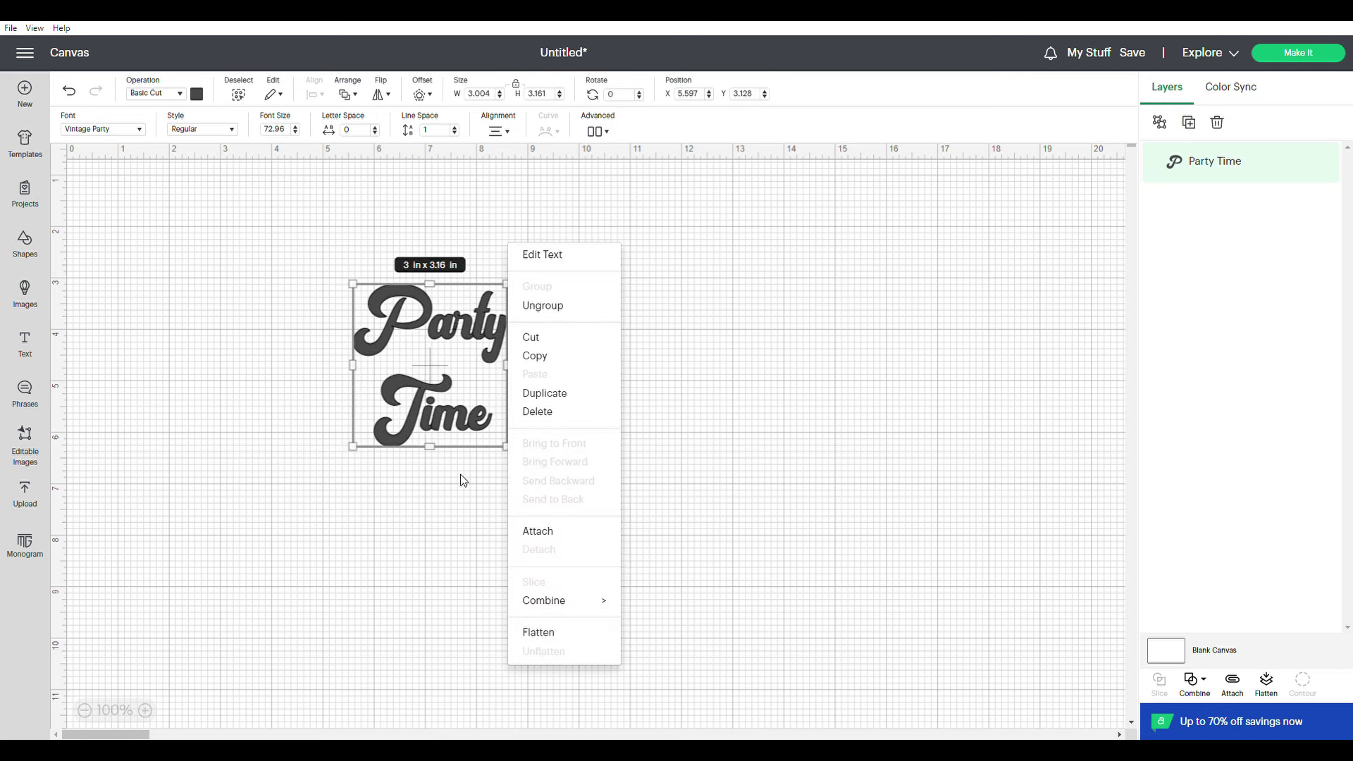
{"action": "left_click", "coordinate": [404, 516]}
{"action": "left_click", "coordinate": [496, 433]}
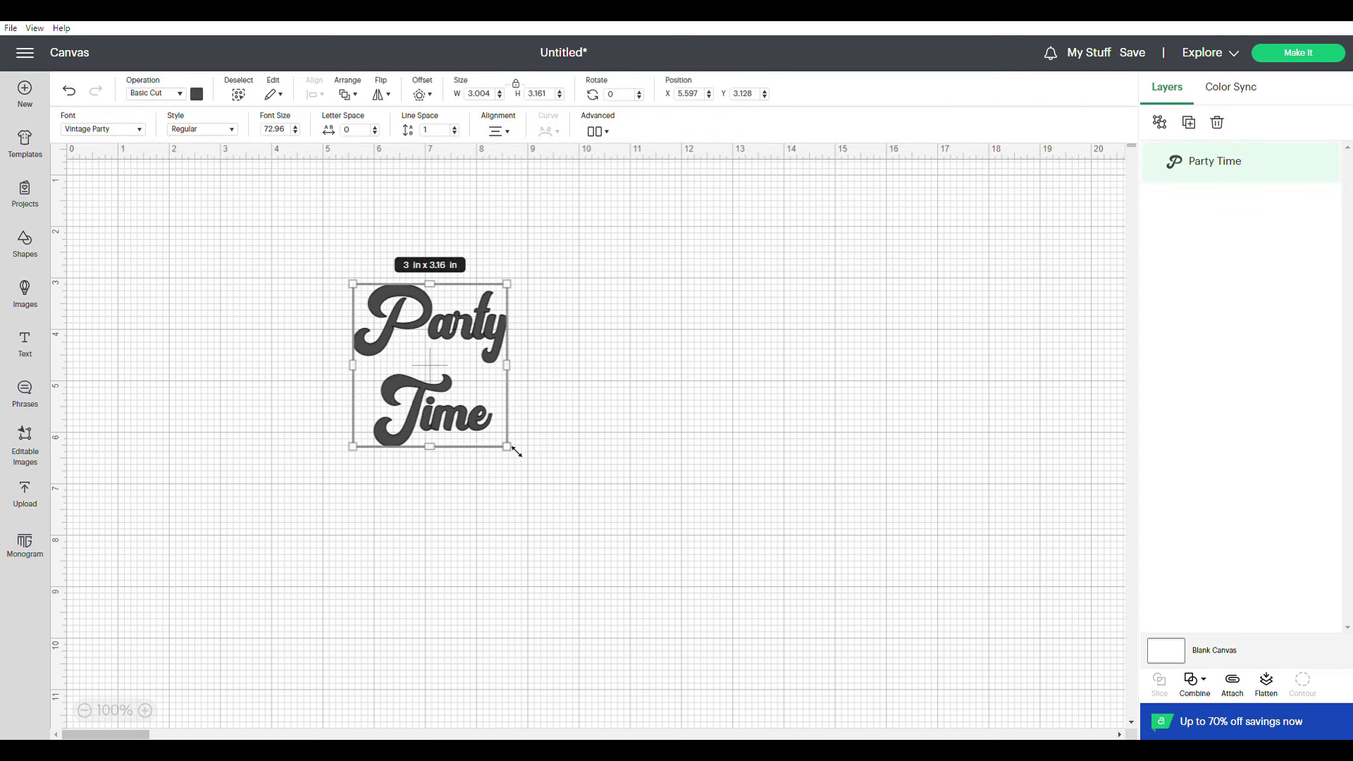
{"action": "left_click_drag", "start_coordinate": [516, 457], "coordinate": [561, 444]}
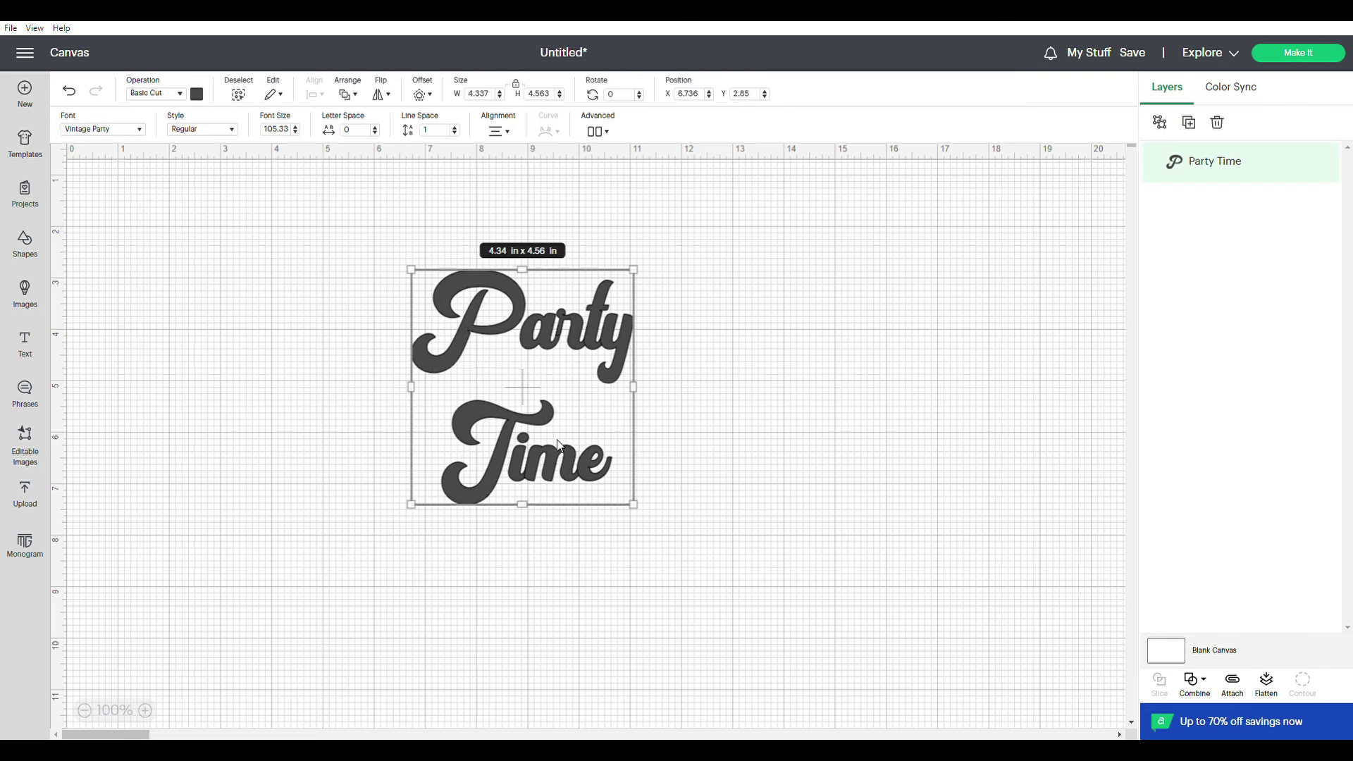
Create a welded, rounded-corner offset around the Party Time text at a distance of 0.111 in.
{"action": "left_click", "coordinate": [516, 85]}
{"action": "left_click", "coordinate": [424, 95]}
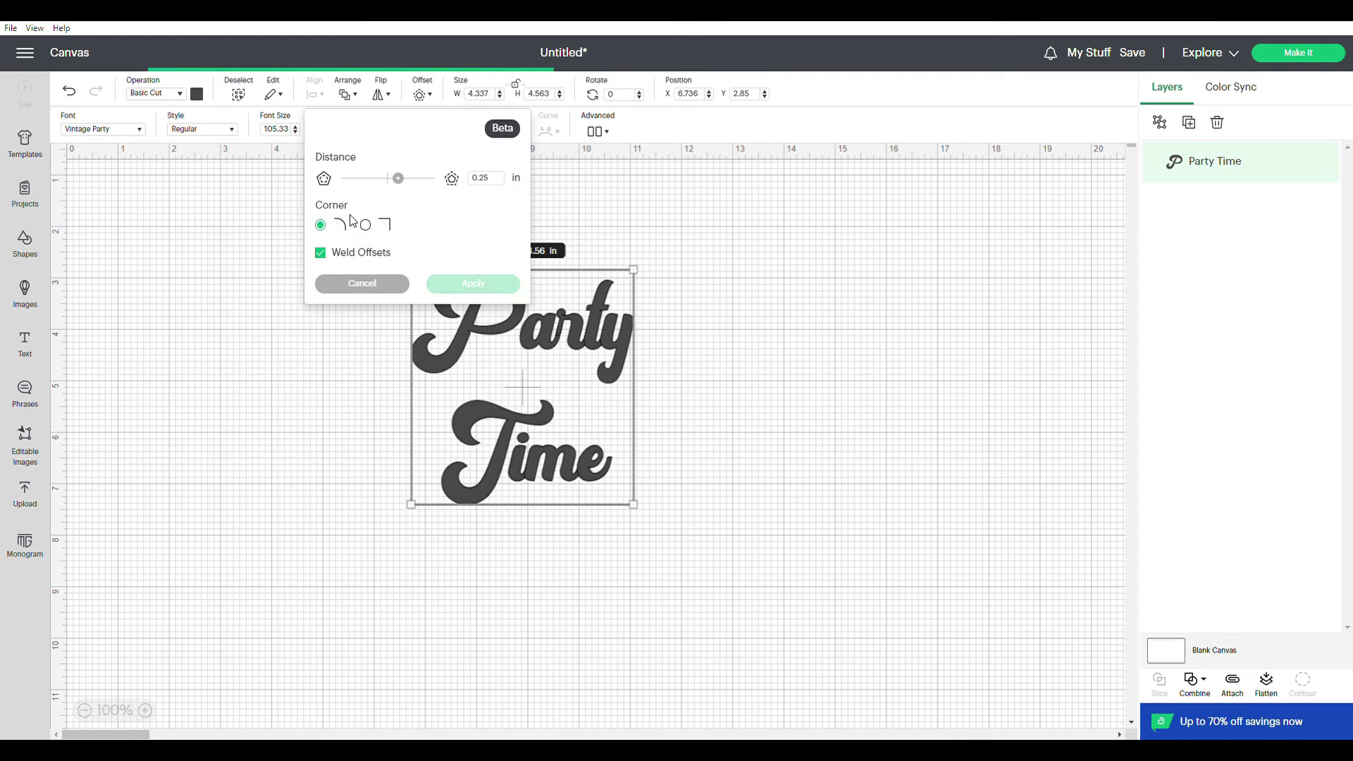
{"action": "left_click", "coordinate": [517, 522]}
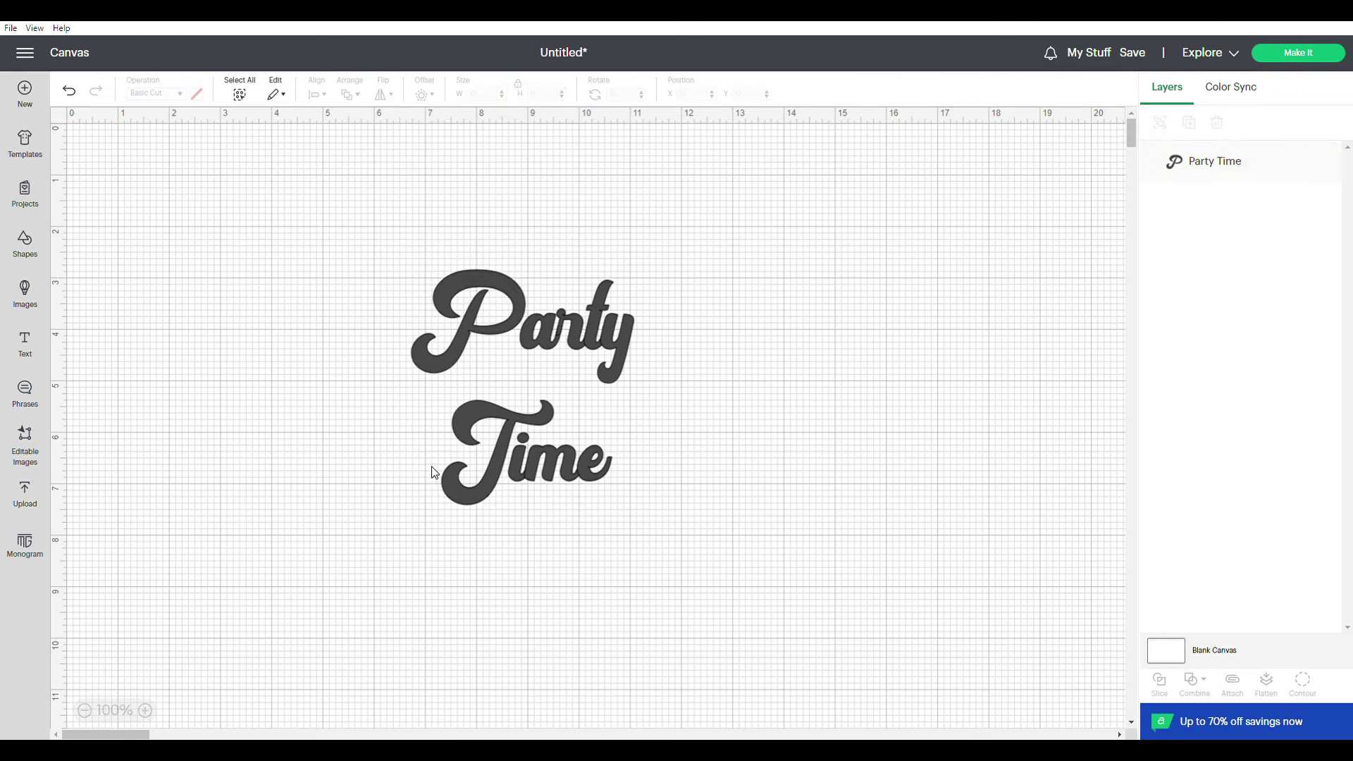
{"action": "left_click", "coordinate": [525, 296]}
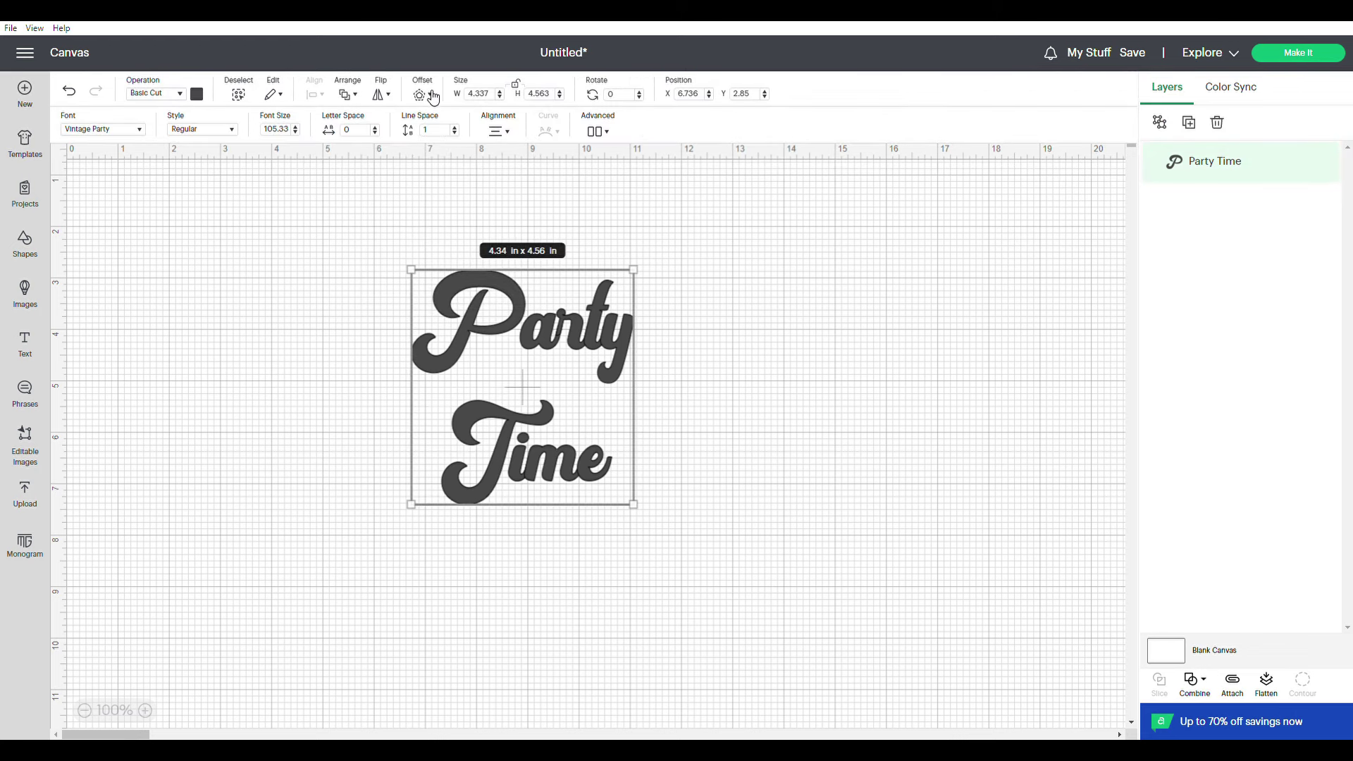
{"action": "left_click", "coordinate": [425, 94]}
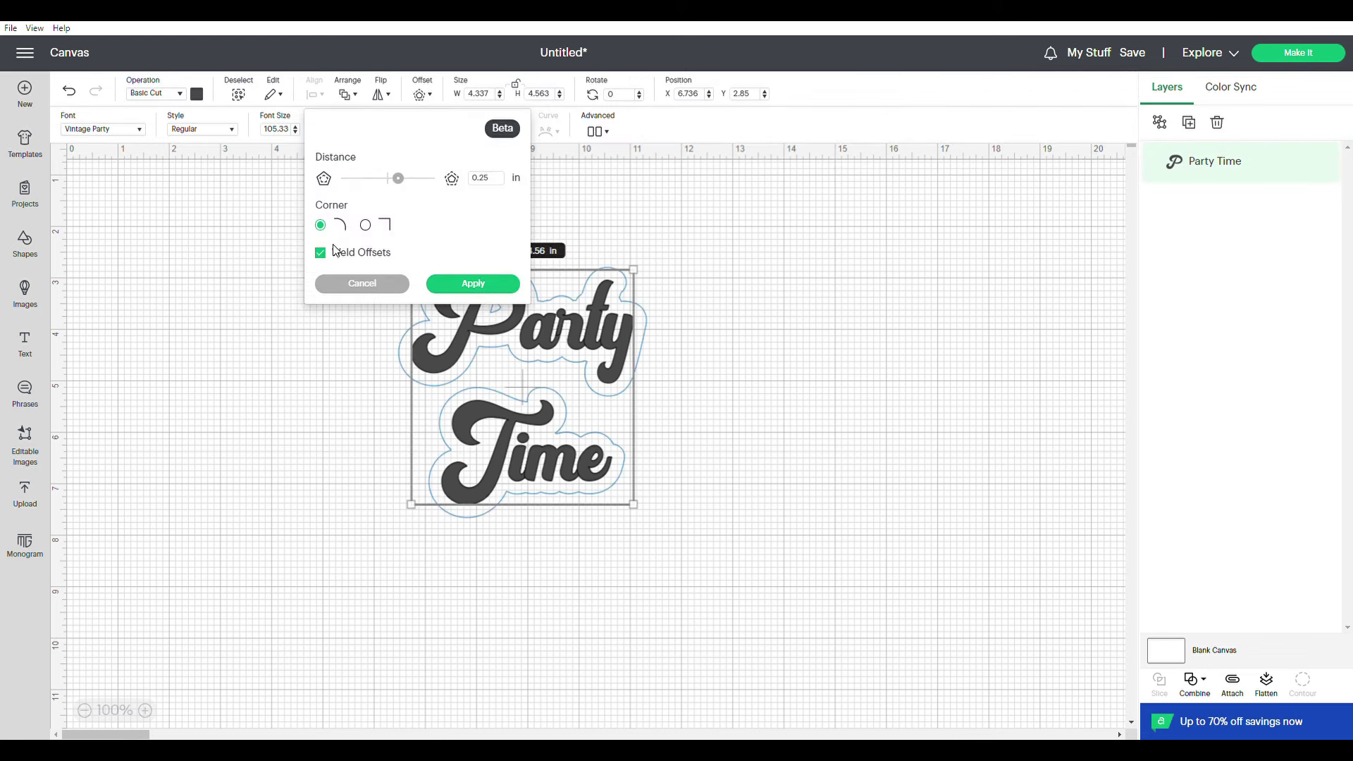
{"action": "left_click", "coordinate": [503, 185]}
{"action": "key", "text": "BackSpace"}
{"action": "key", "text": "BackSpace"}
{"action": "key", "text": "Return"}
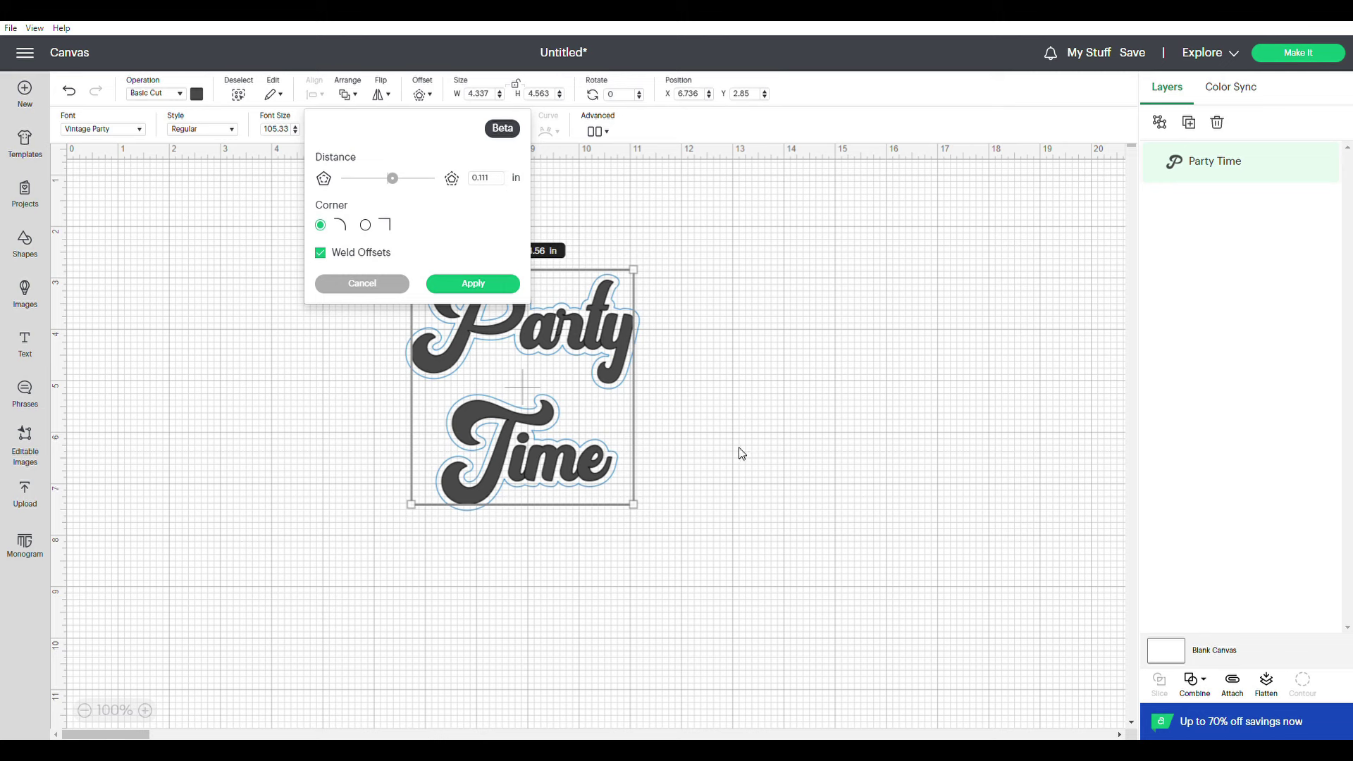
{"action": "left_click", "coordinate": [475, 284]}
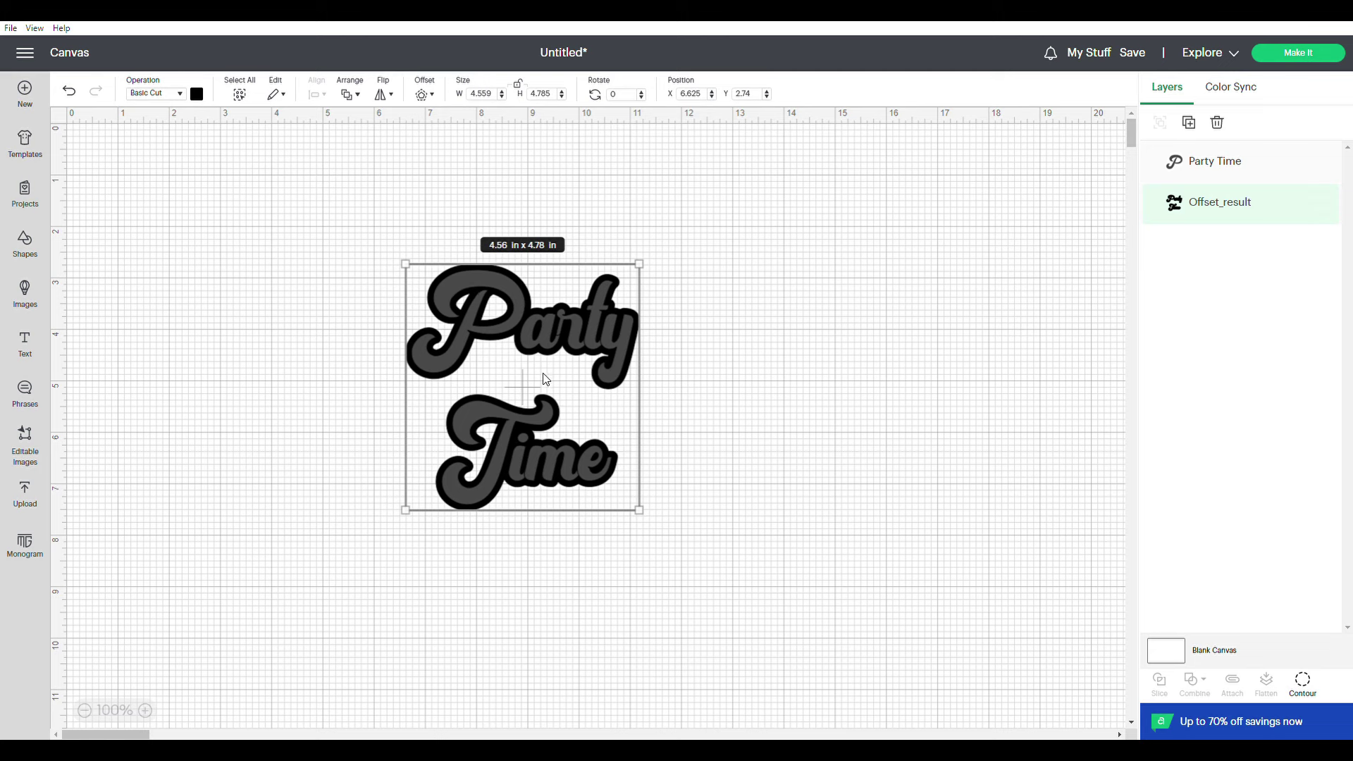
Select the text together with its first offset and apply a second welded offset of 0.111 in around them.
{"action": "left_click", "coordinate": [719, 350]}
{"action": "left_click", "coordinate": [557, 352]}
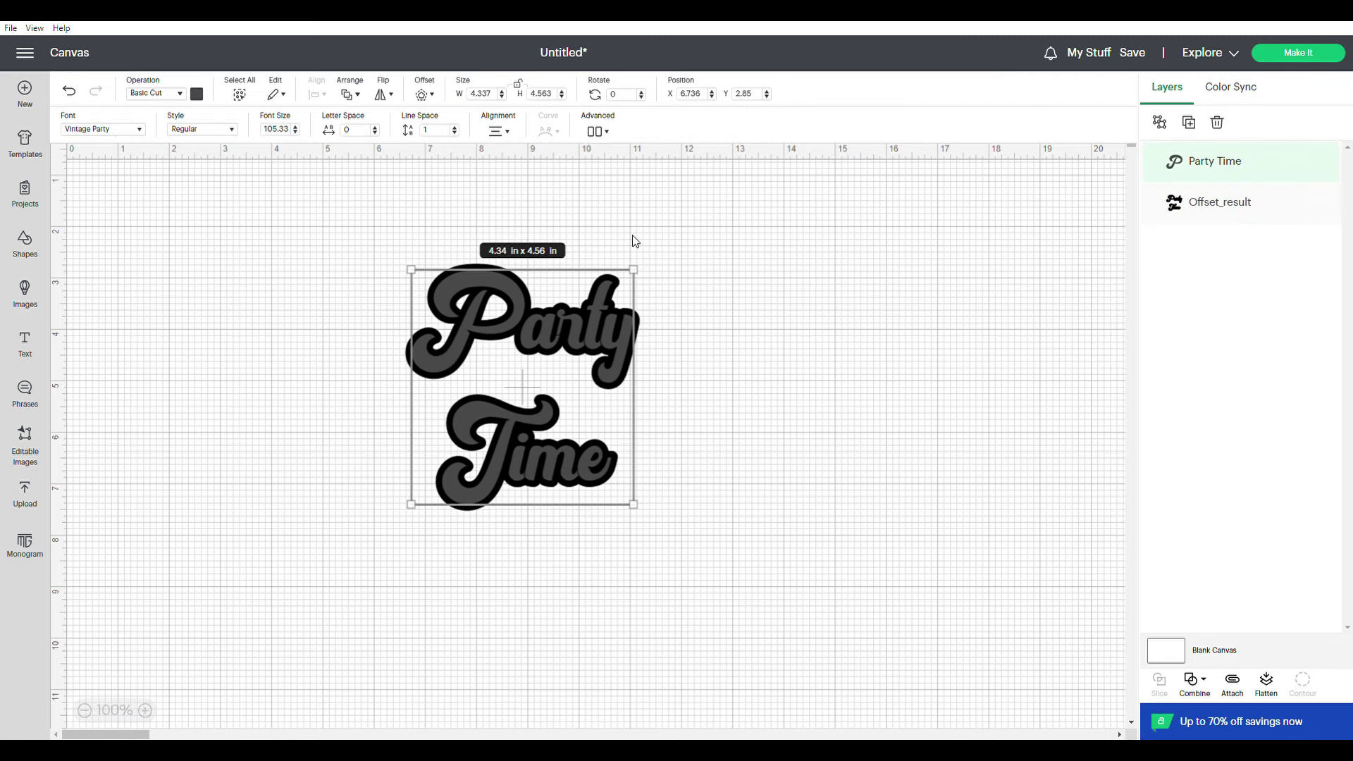
{"action": "left_click", "coordinate": [579, 245]}
{"action": "left_click_drag", "start_coordinate": [664, 264], "coordinate": [424, 511]}
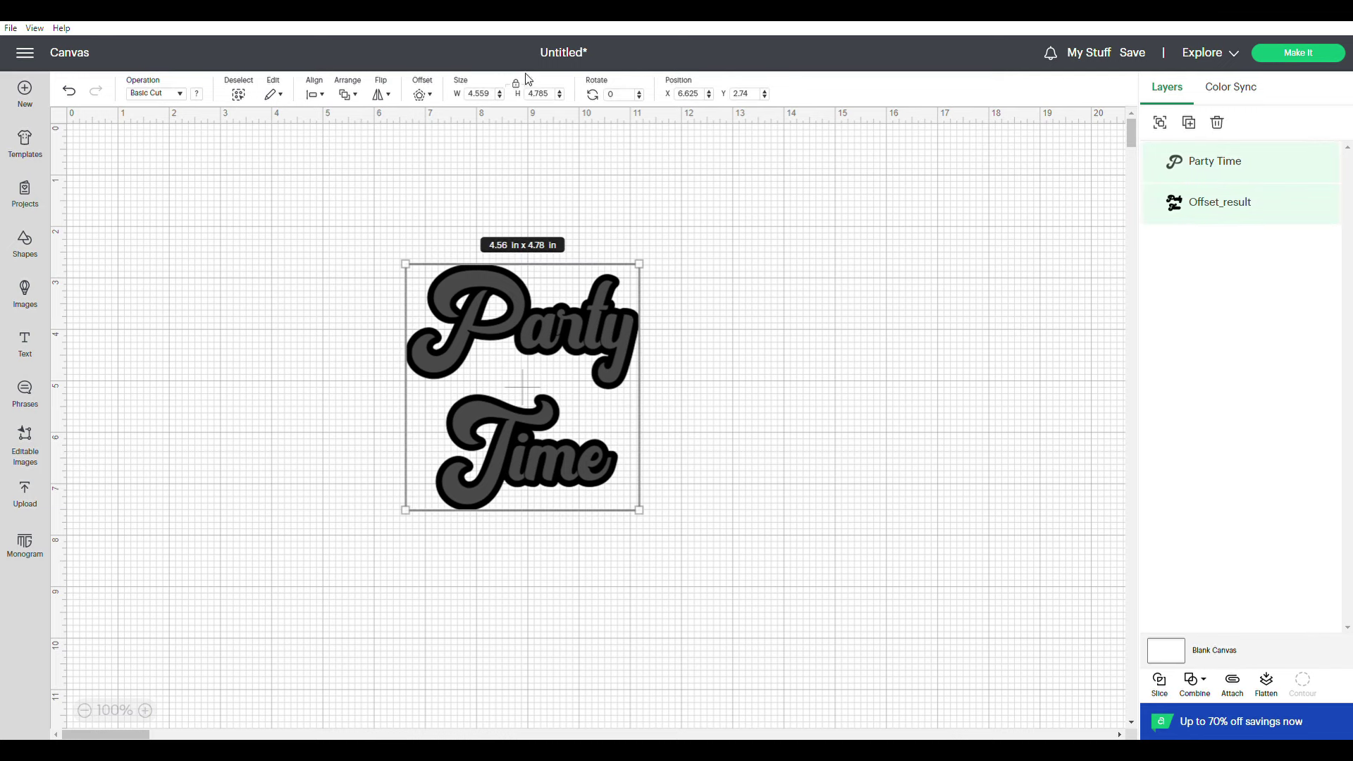
{"action": "left_click", "coordinate": [433, 101]}
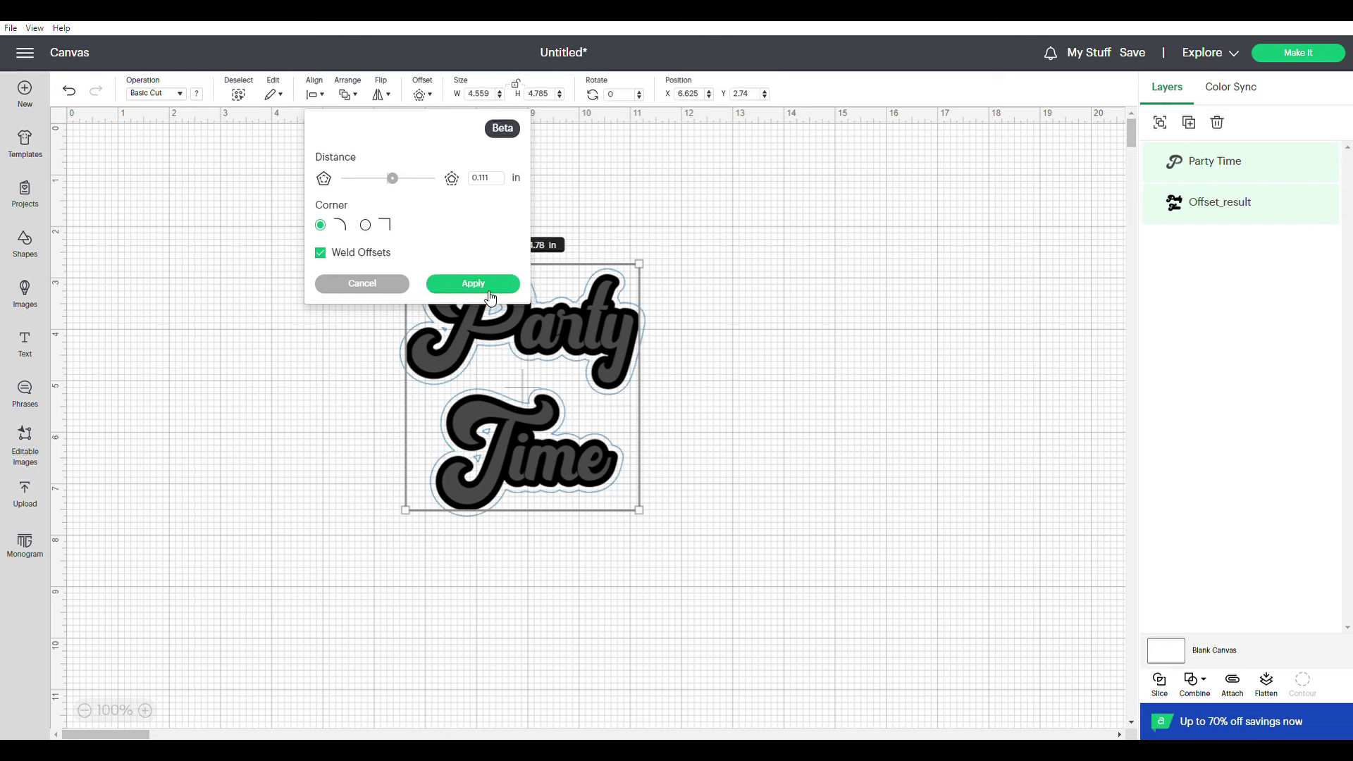
{"action": "left_click", "coordinate": [488, 185]}
{"action": "left_click", "coordinate": [451, 285]}
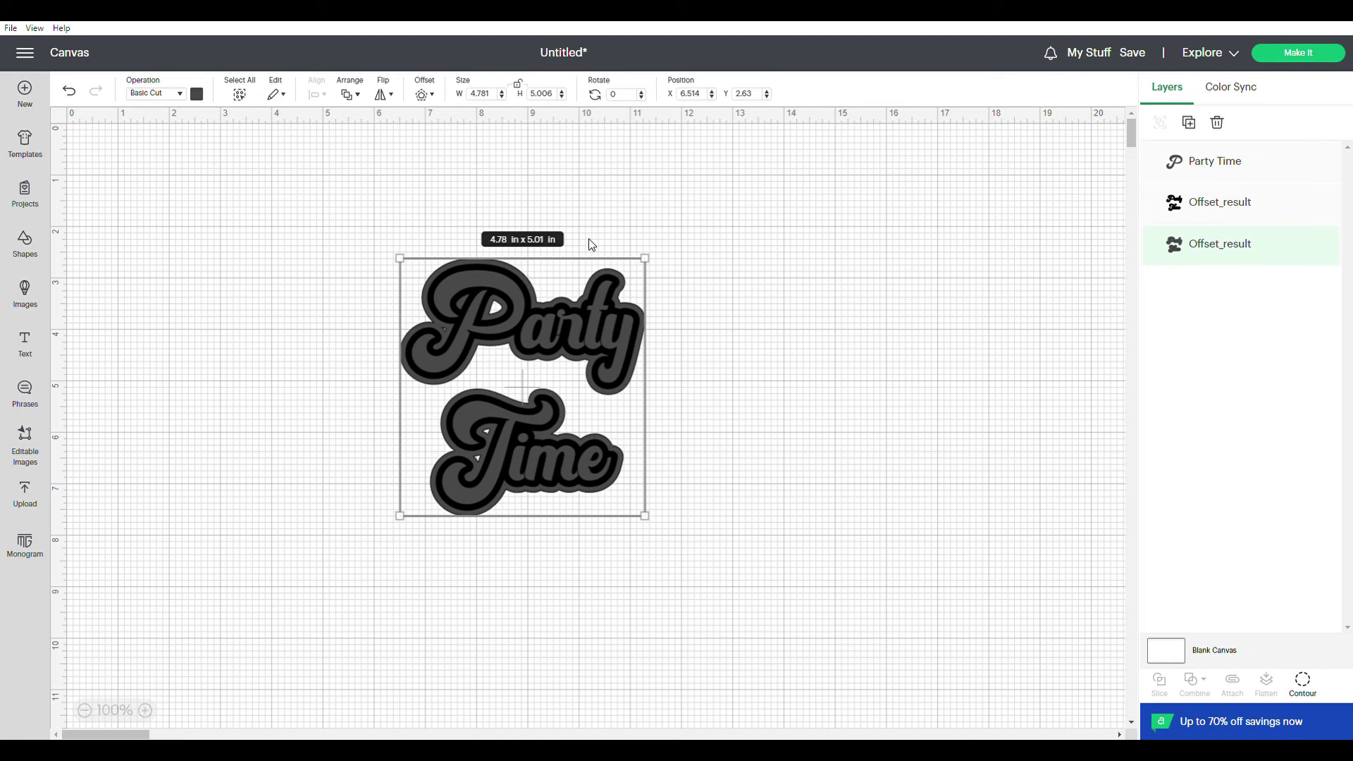
Select the text and both offset layers and add a third, outermost offset of 0.111 in.
{"action": "left_click", "coordinate": [687, 194]}
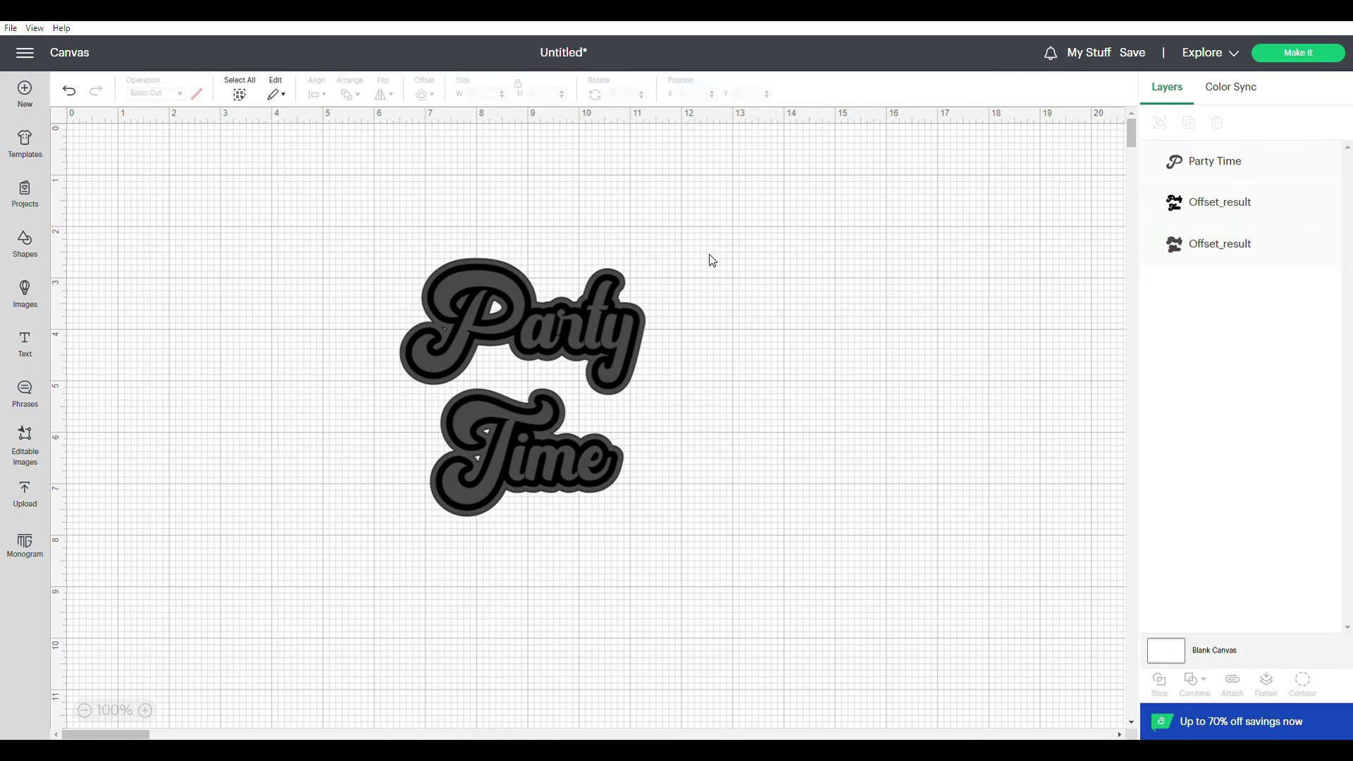
{"action": "left_click_drag", "start_coordinate": [700, 242], "coordinate": [339, 612]}
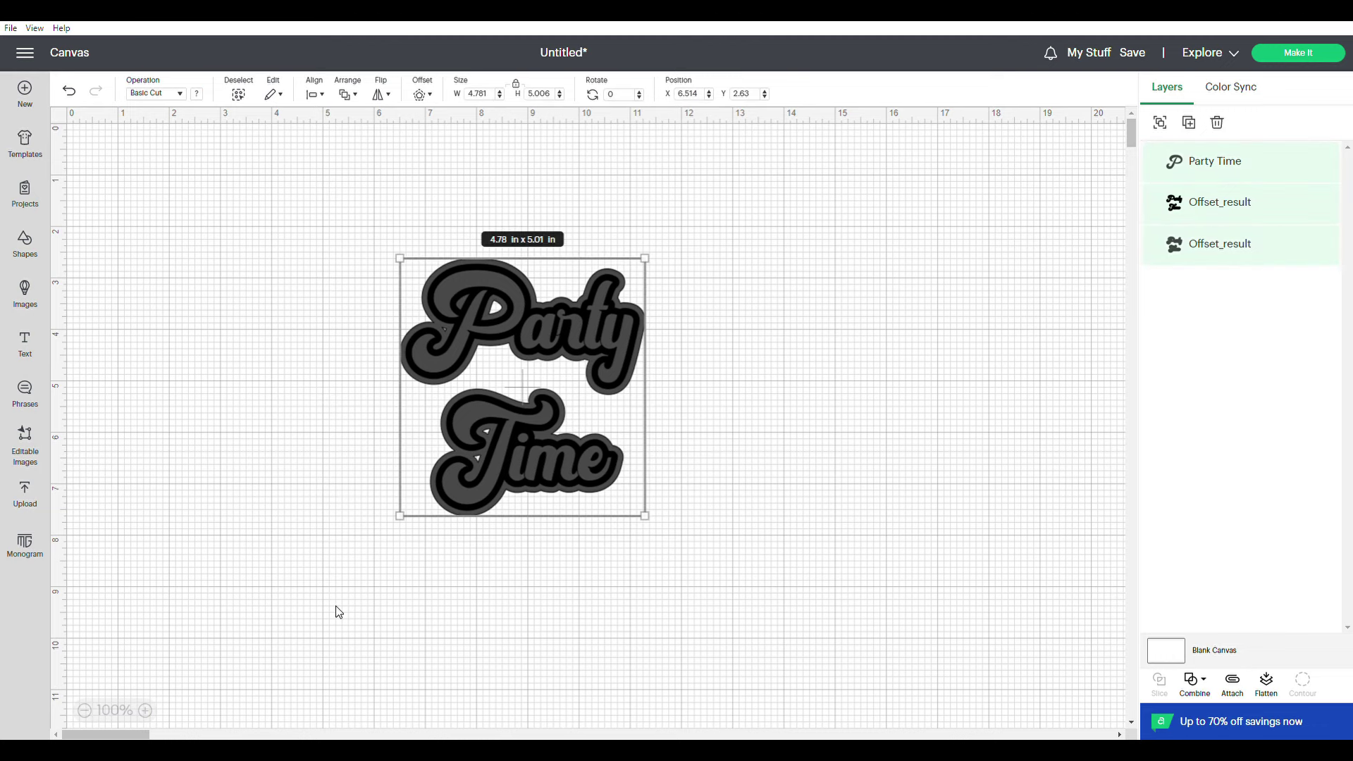
{"action": "left_click", "coordinate": [435, 97]}
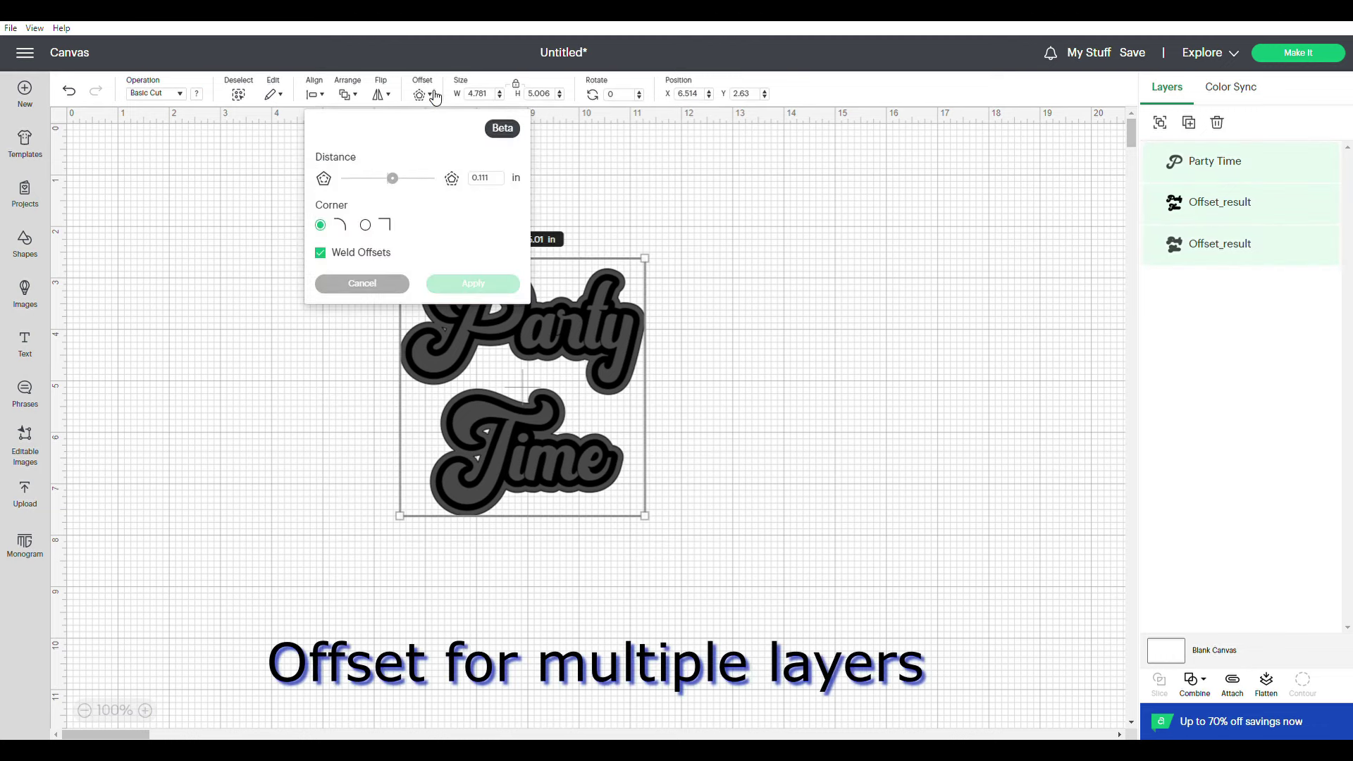
{"action": "left_click", "coordinate": [468, 285]}
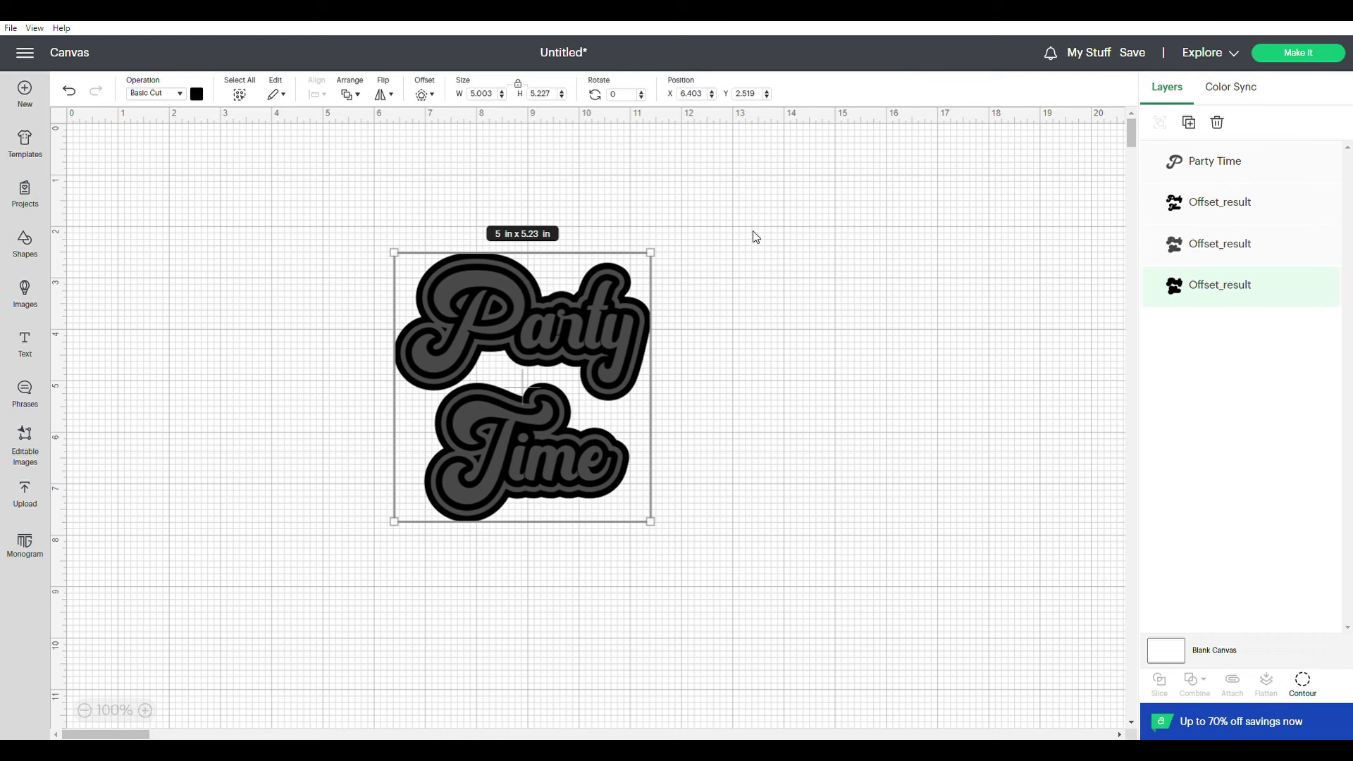
Colour the middle offset layer red-orange and the innermost offset layer light orange.
{"action": "left_click", "coordinate": [1182, 250]}
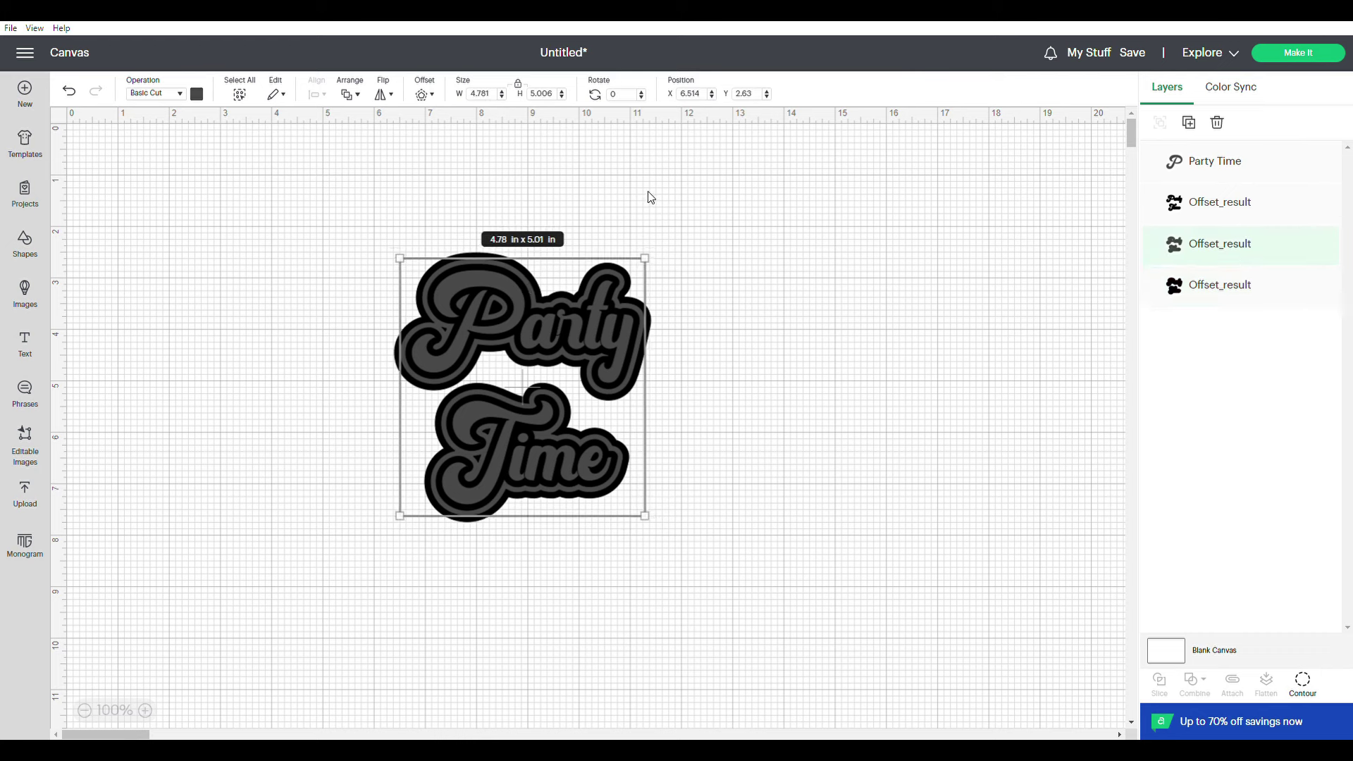
{"action": "left_click", "coordinate": [198, 95]}
{"action": "left_click", "coordinate": [324, 211]}
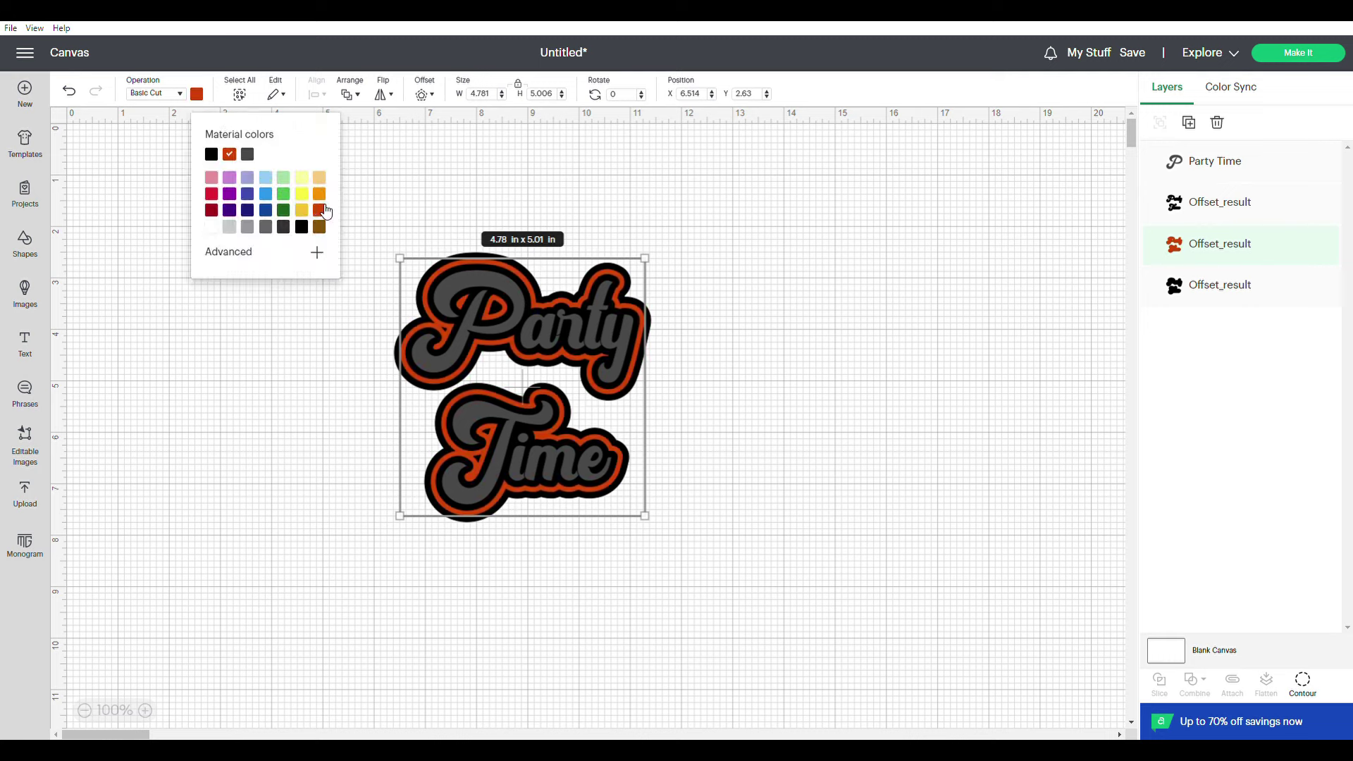
{"action": "left_click", "coordinate": [1242, 212]}
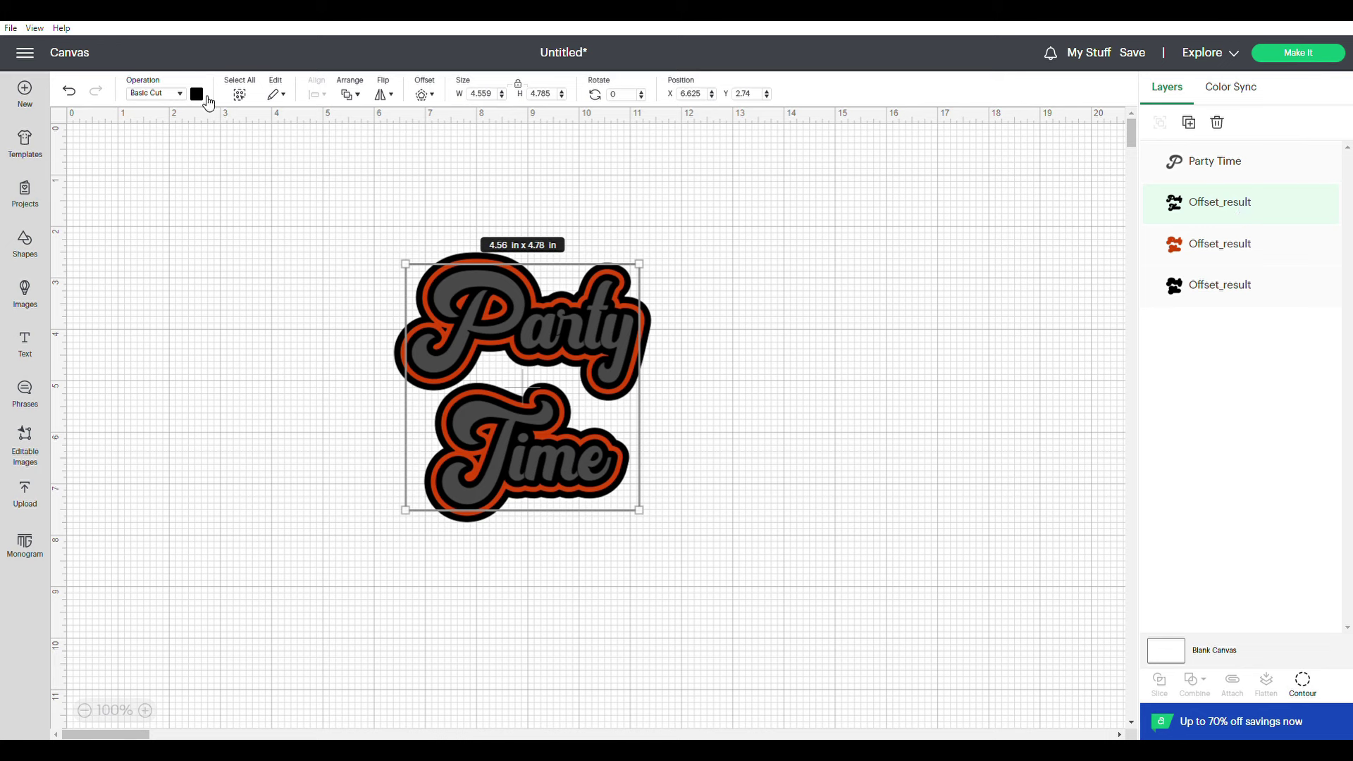
{"action": "left_click", "coordinate": [206, 98]}
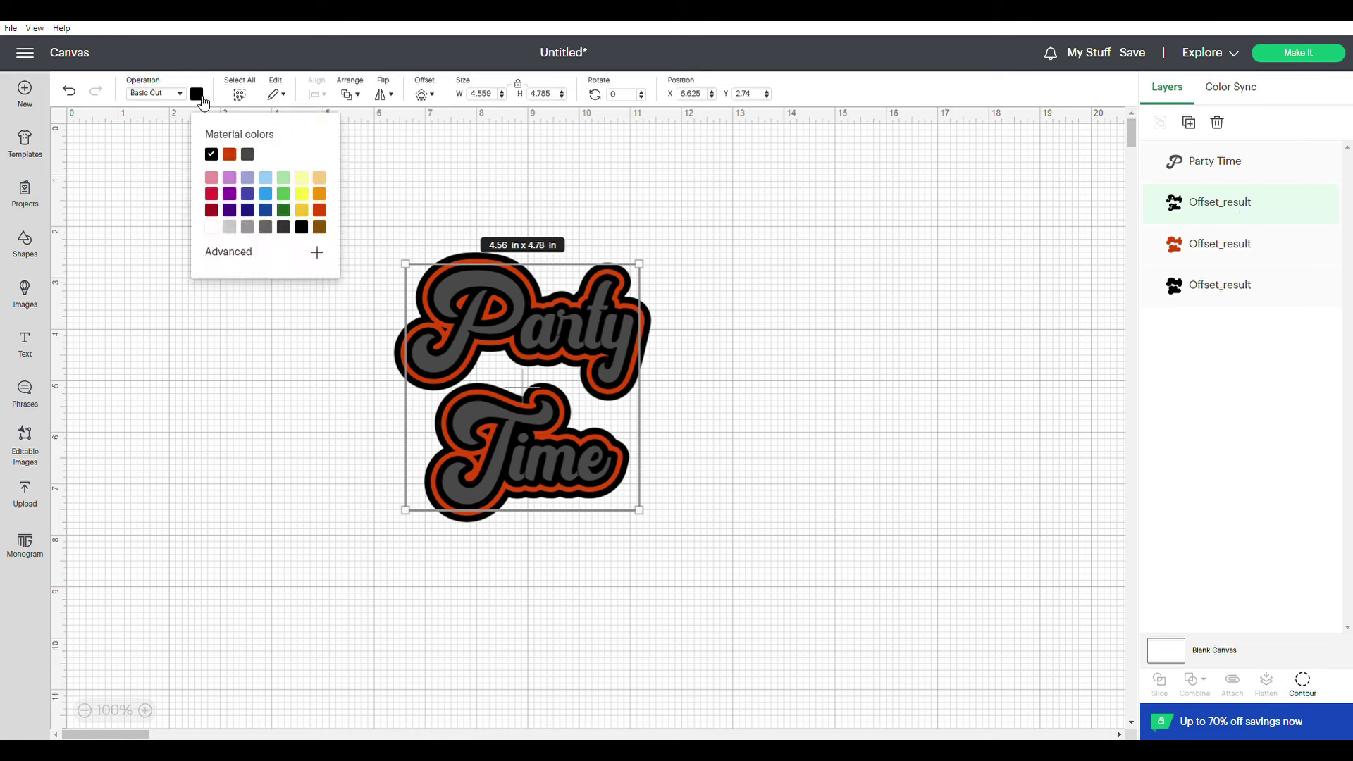
{"action": "left_click", "coordinate": [325, 197]}
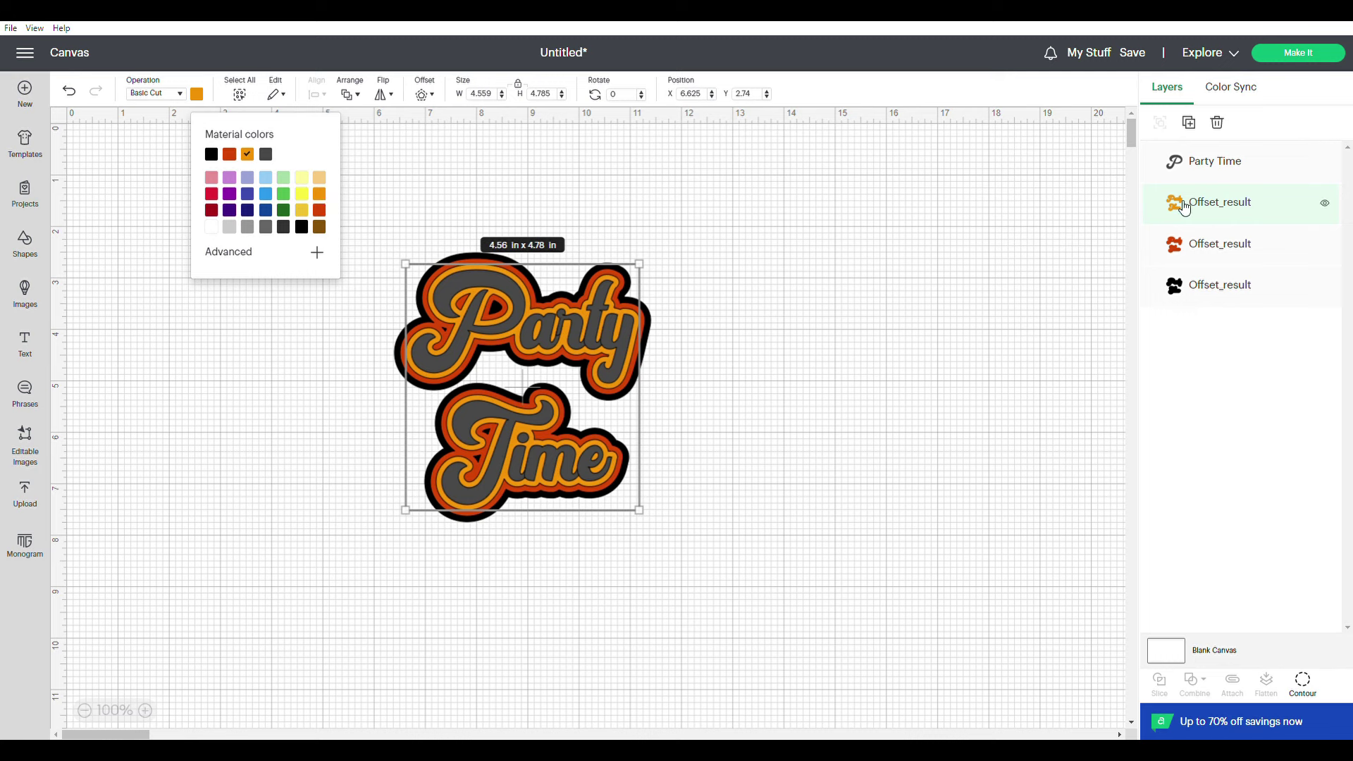
Change the Party Time text layer's colour to bright yellow and deselect it.
{"action": "left_click", "coordinate": [1198, 159]}
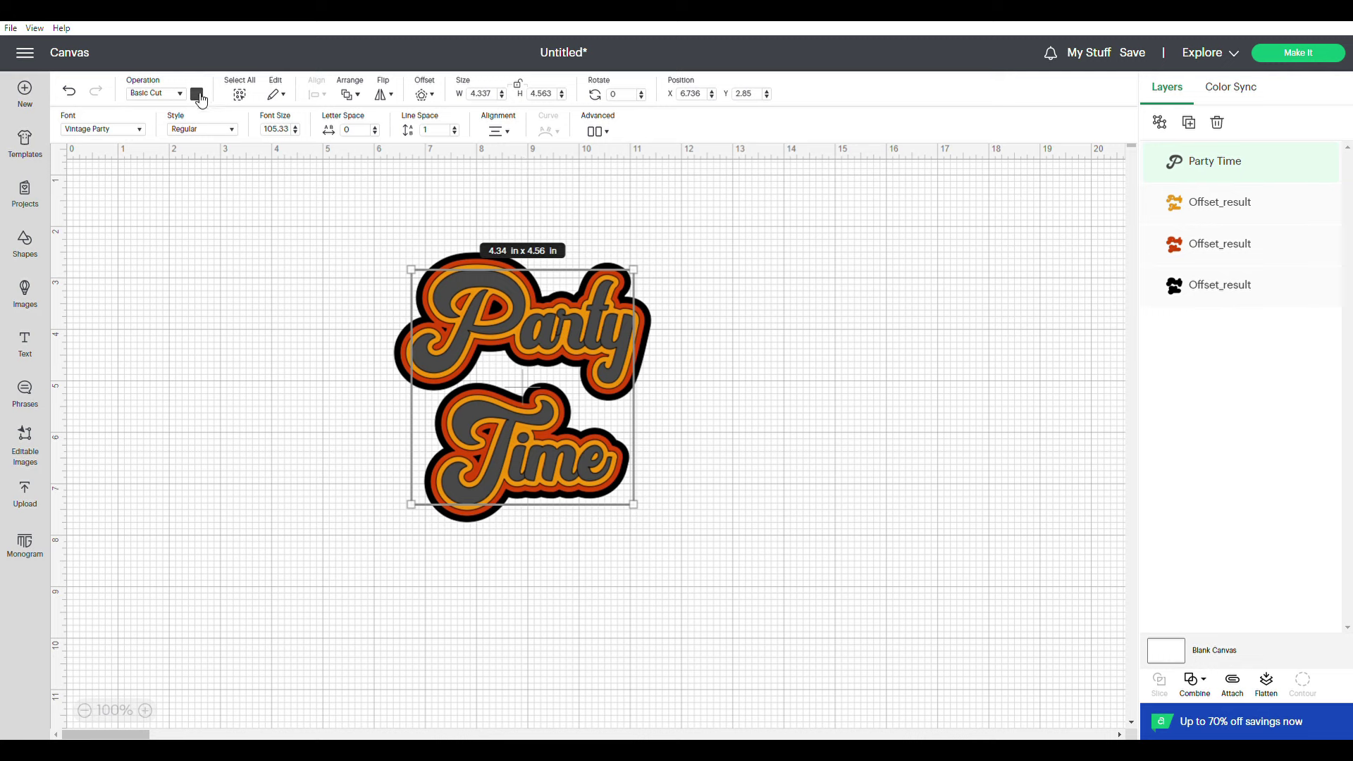
{"action": "left_click", "coordinate": [197, 94]}
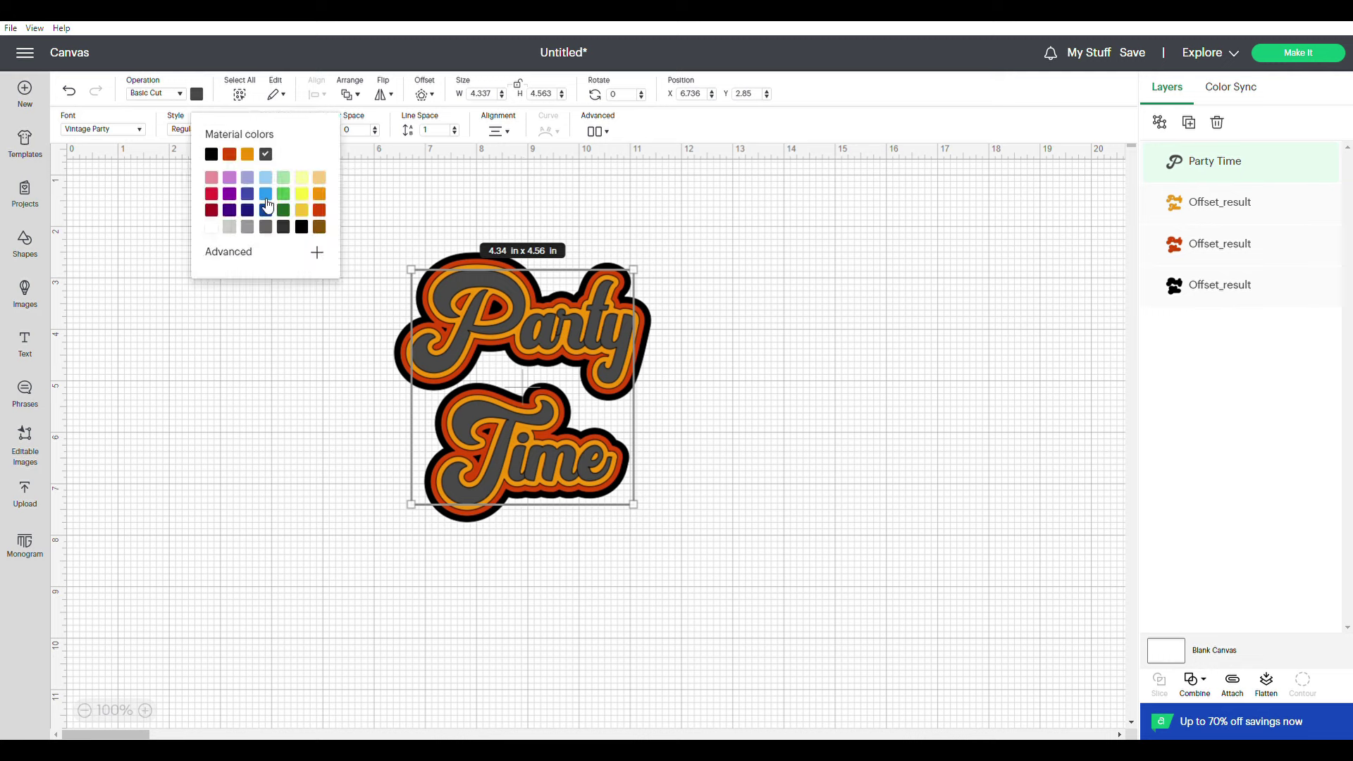
{"action": "left_click", "coordinate": [310, 199]}
{"action": "left_click", "coordinate": [778, 320]}
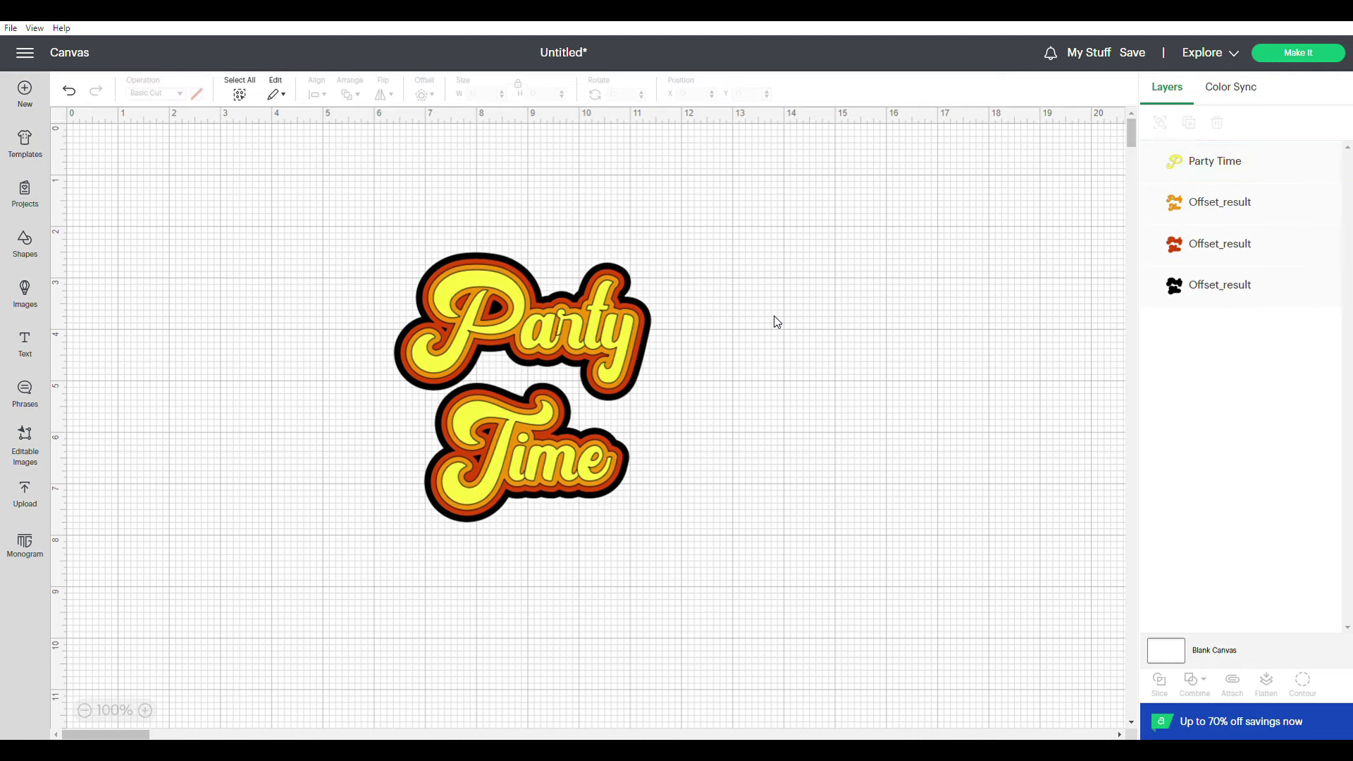
Move the complete layered design to about X 5.39, Y 1.59, and hide the yellow text, orange offset and red-orange offset layers.
{"action": "left_click_drag", "start_coordinate": [724, 241], "coordinate": [373, 557]}
{"action": "left_click_drag", "start_coordinate": [502, 466], "coordinate": [452, 417]}
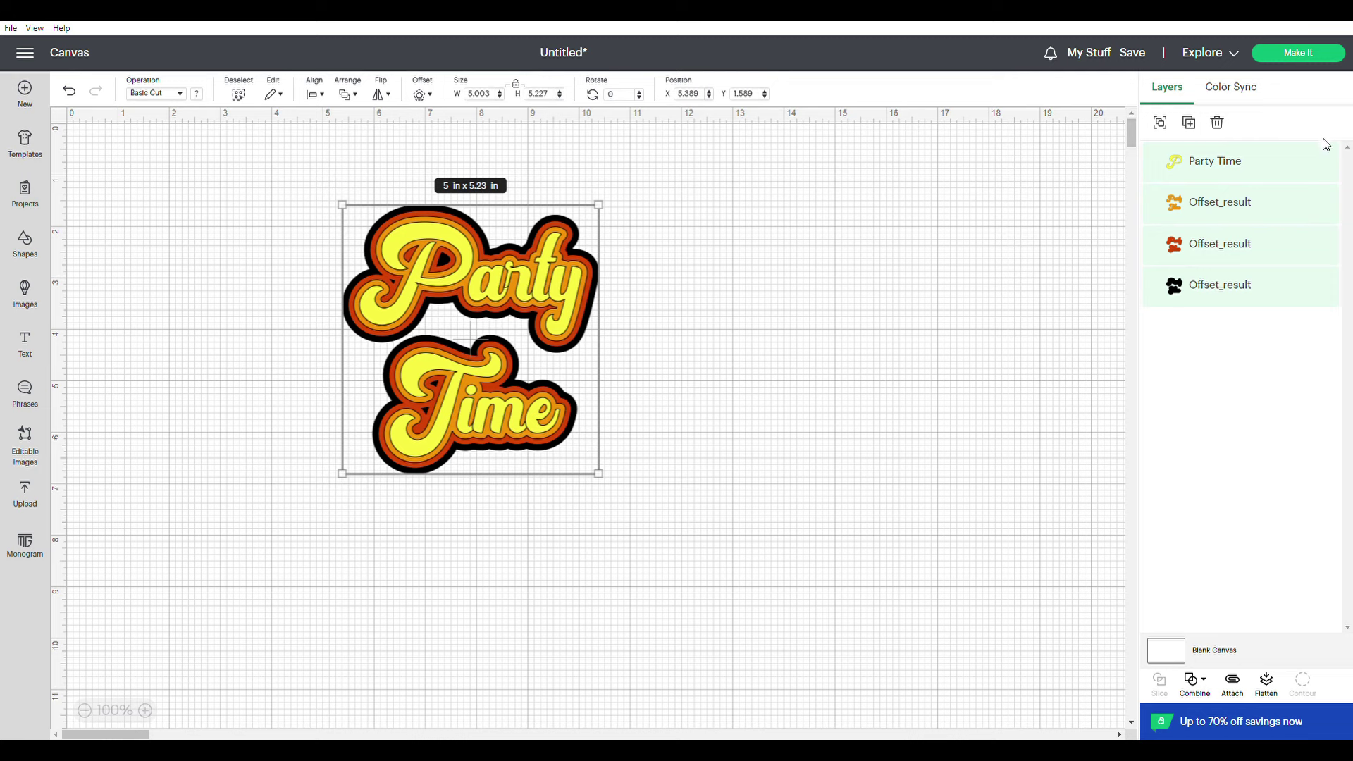
{"action": "left_click", "coordinate": [1325, 165]}
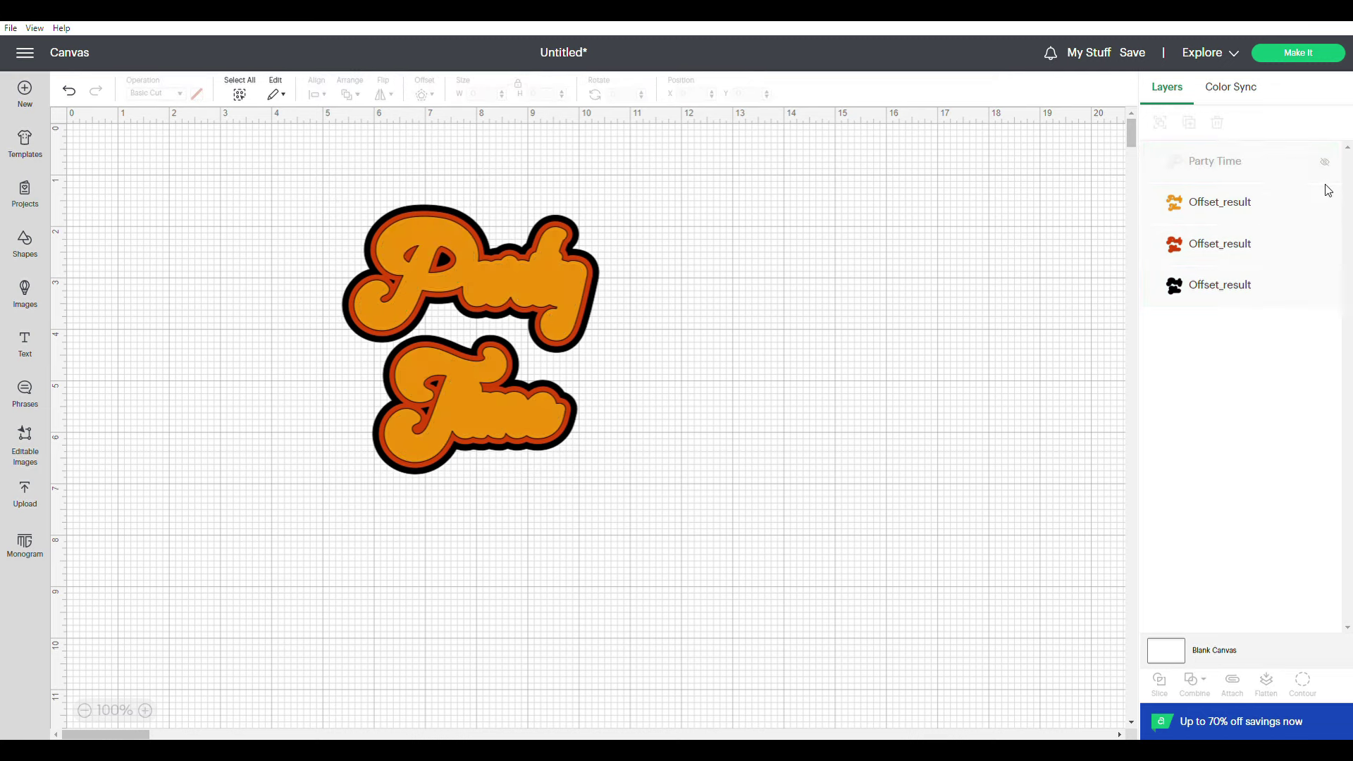
{"action": "left_click", "coordinate": [1329, 203]}
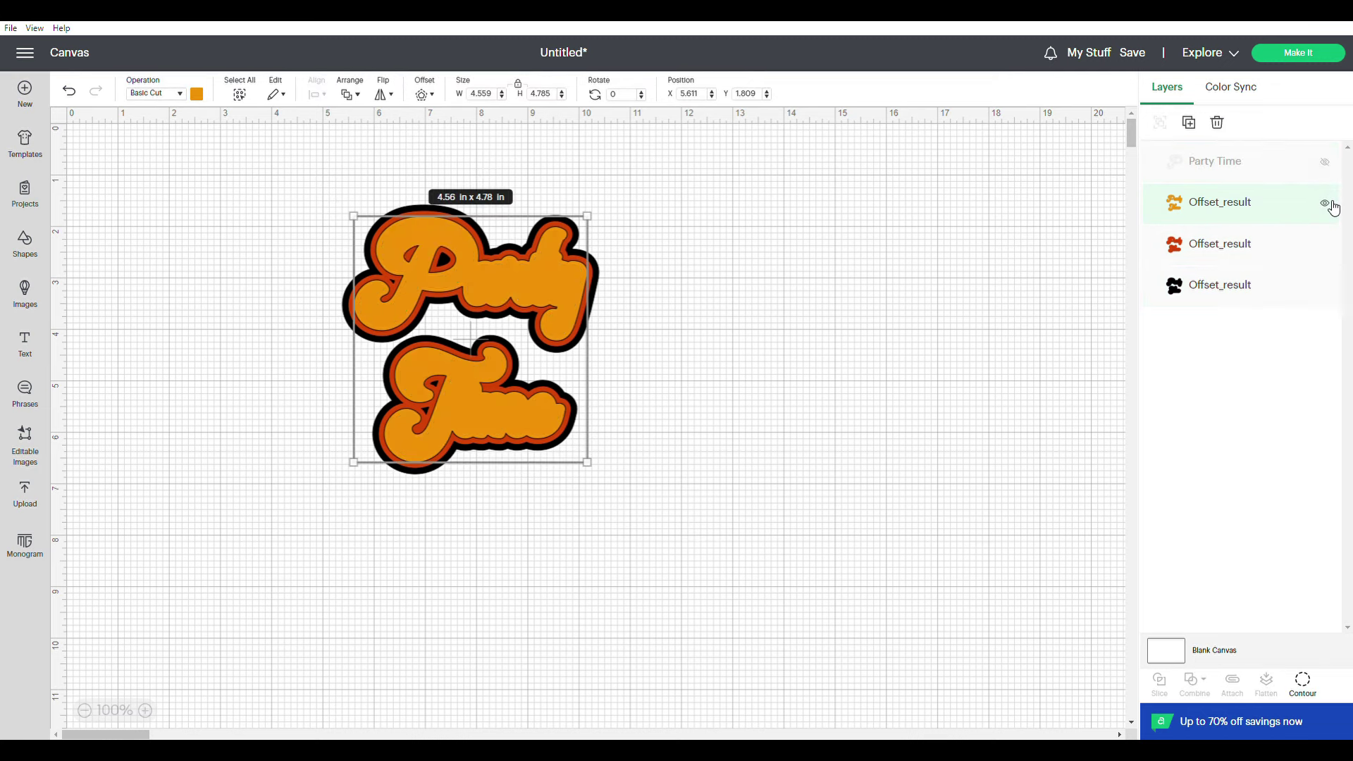
{"action": "left_click", "coordinate": [1327, 204]}
{"action": "left_click", "coordinate": [1327, 244]}
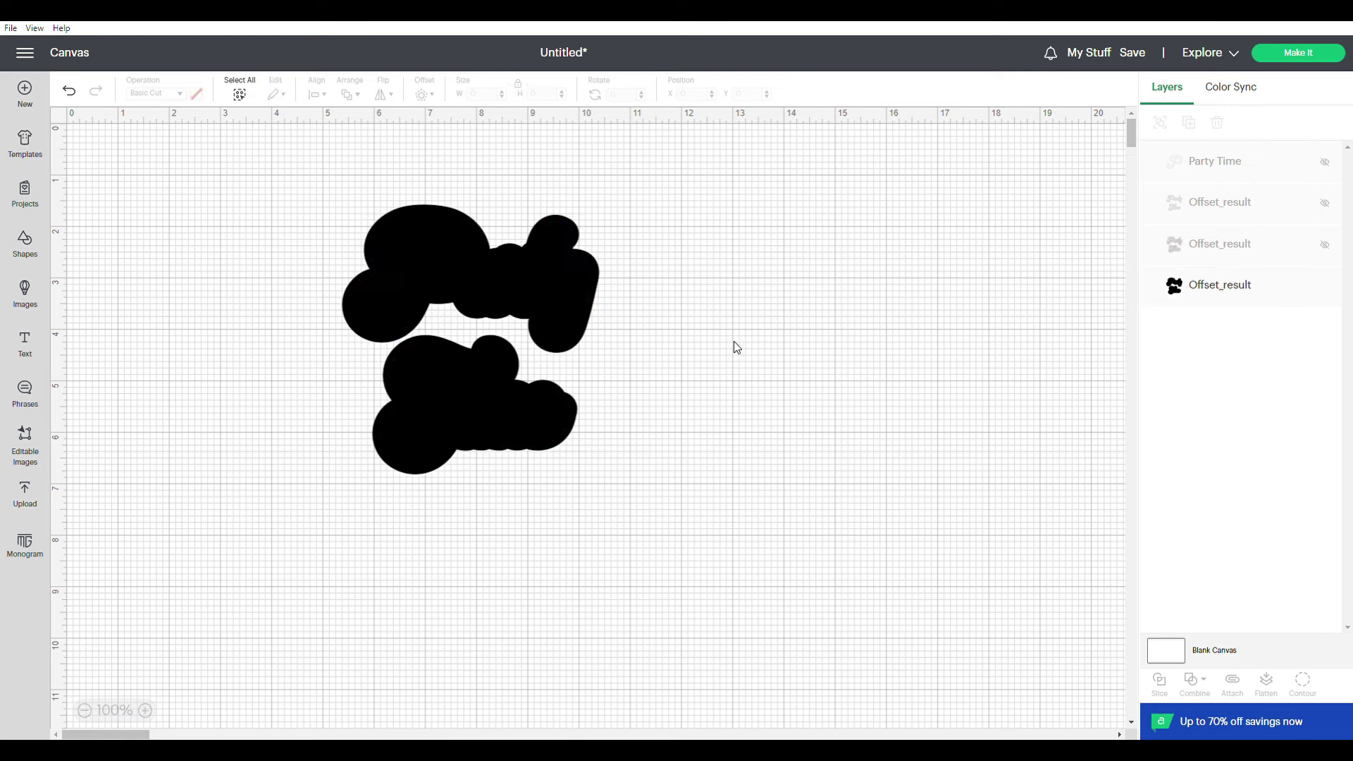
Search the image library for "shooting star".
{"action": "left_click", "coordinate": [512, 377]}
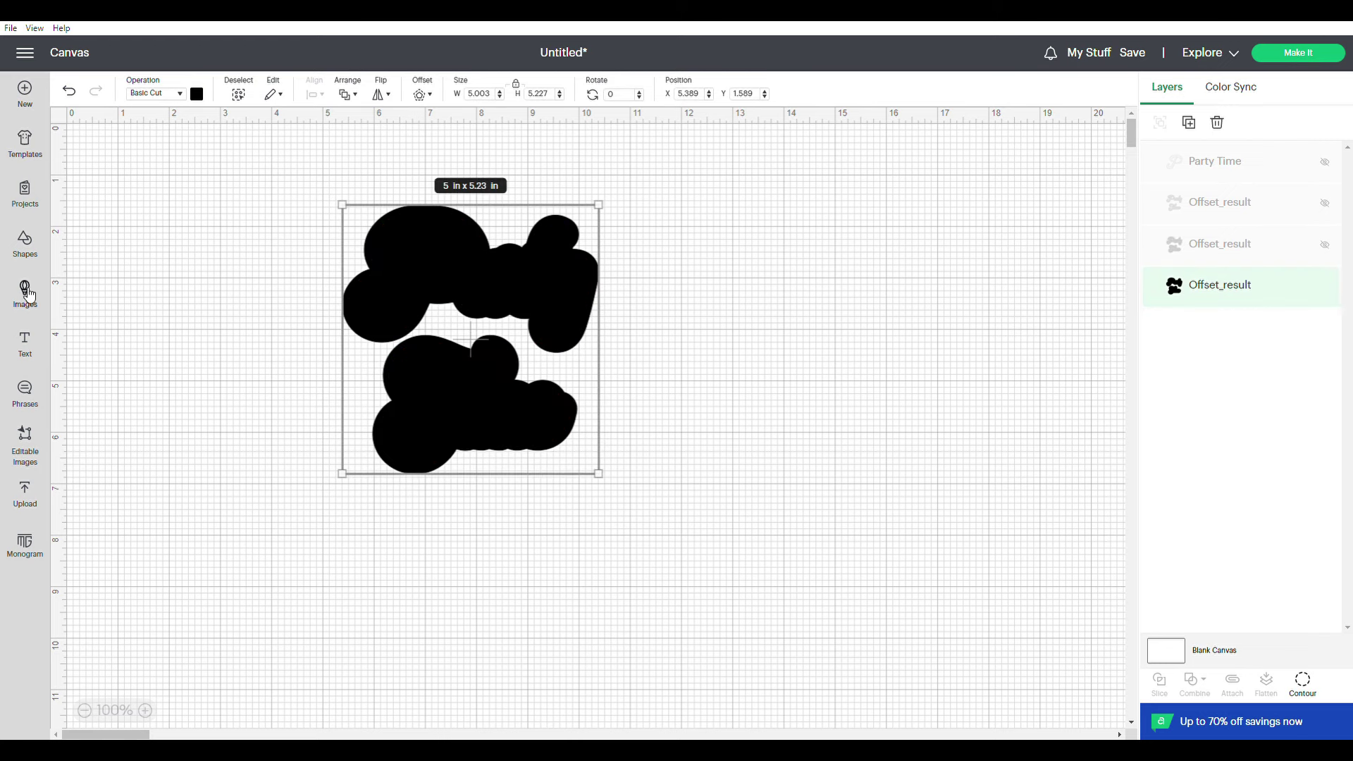
{"action": "left_click", "coordinate": [26, 292]}
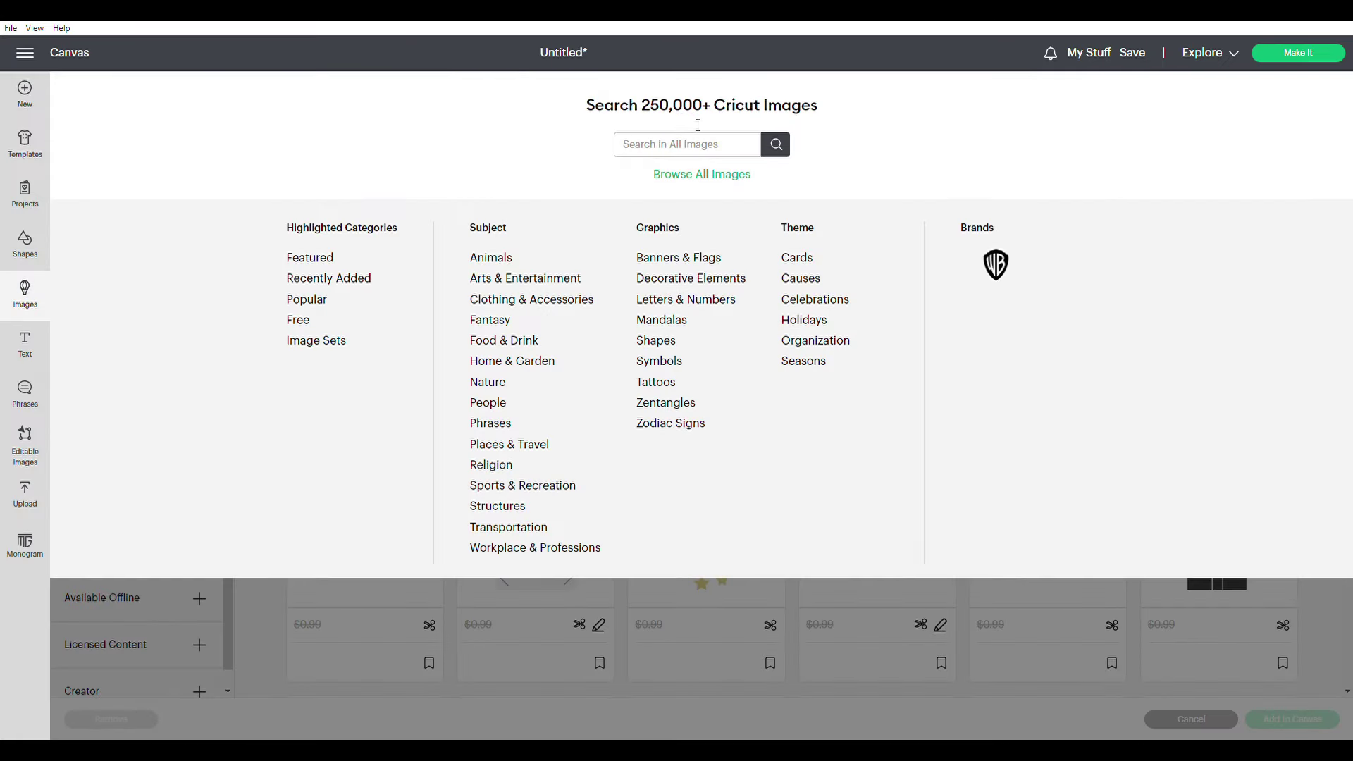
{"action": "type", "text": "shotting star"}
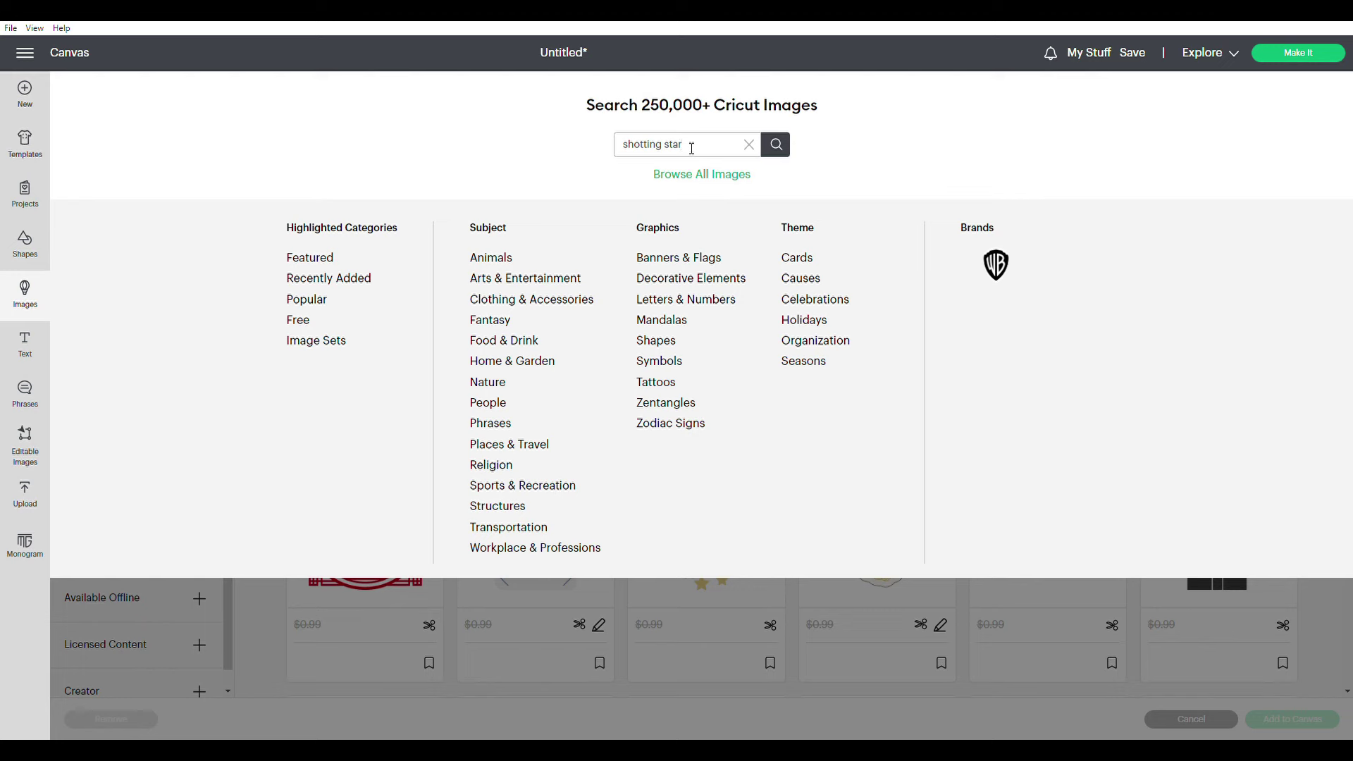
{"action": "key", "text": "Return"}
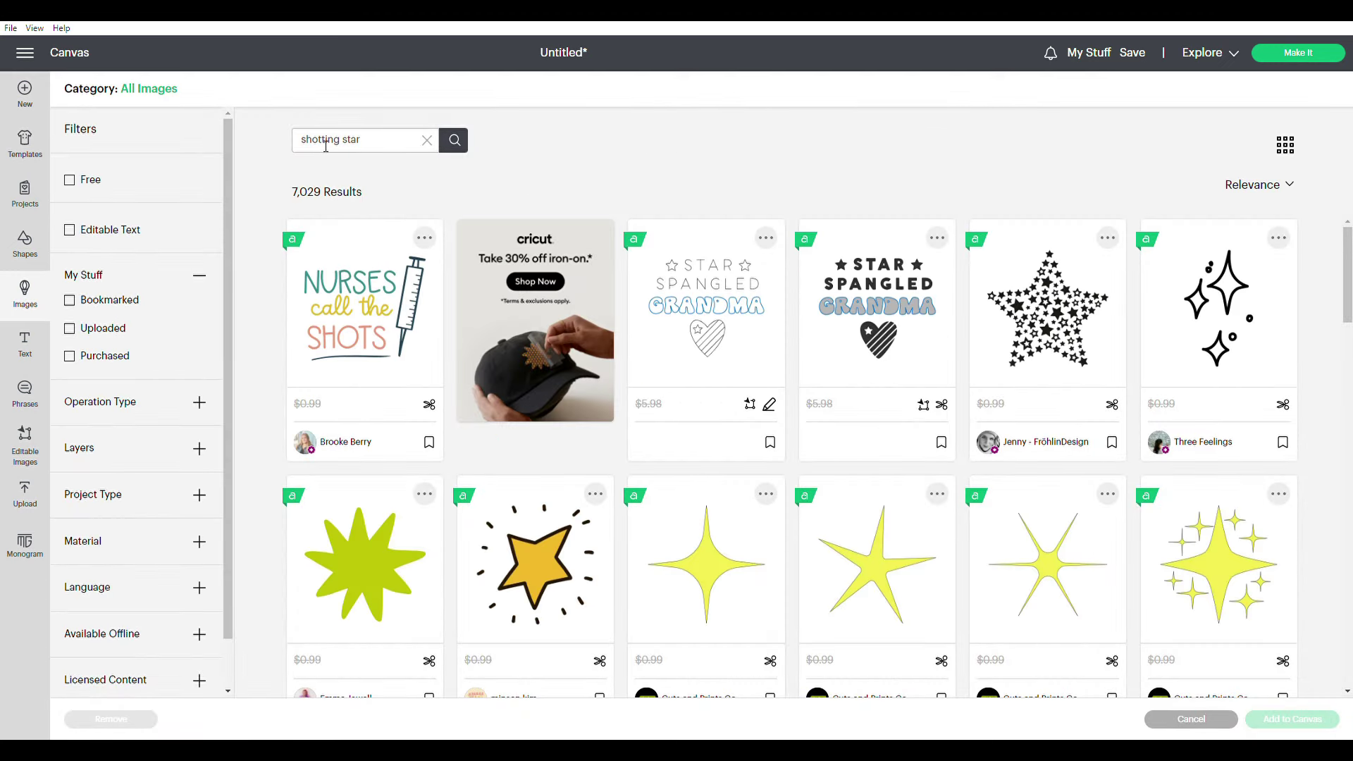
{"action": "left_click", "coordinate": [327, 146]}
{"action": "key", "text": "BackSpace"}
{"action": "type", "text": "o"}
{"action": "left_click", "coordinate": [455, 140]}
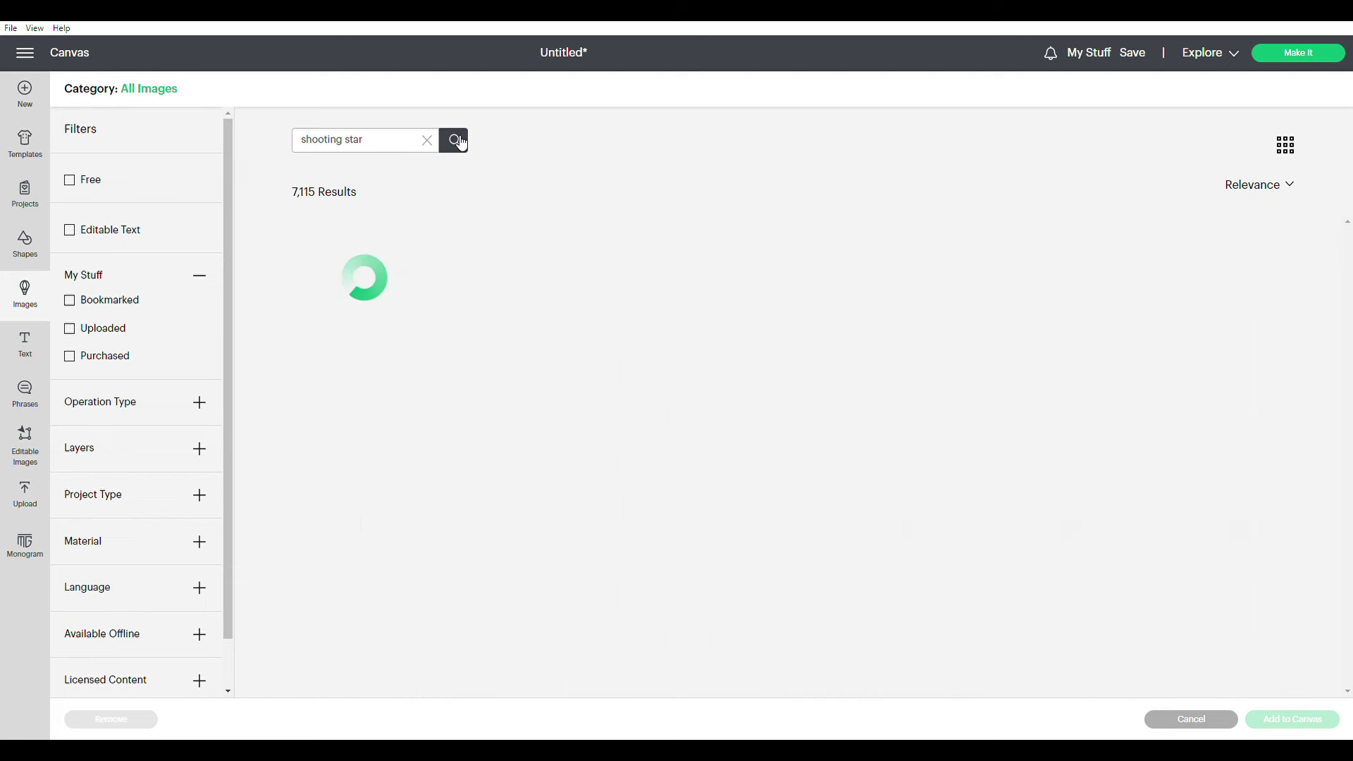
Filter the image results to bookmarked images and add the outlined shooting star to the canvas.
{"action": "left_click", "coordinate": [1280, 187]}
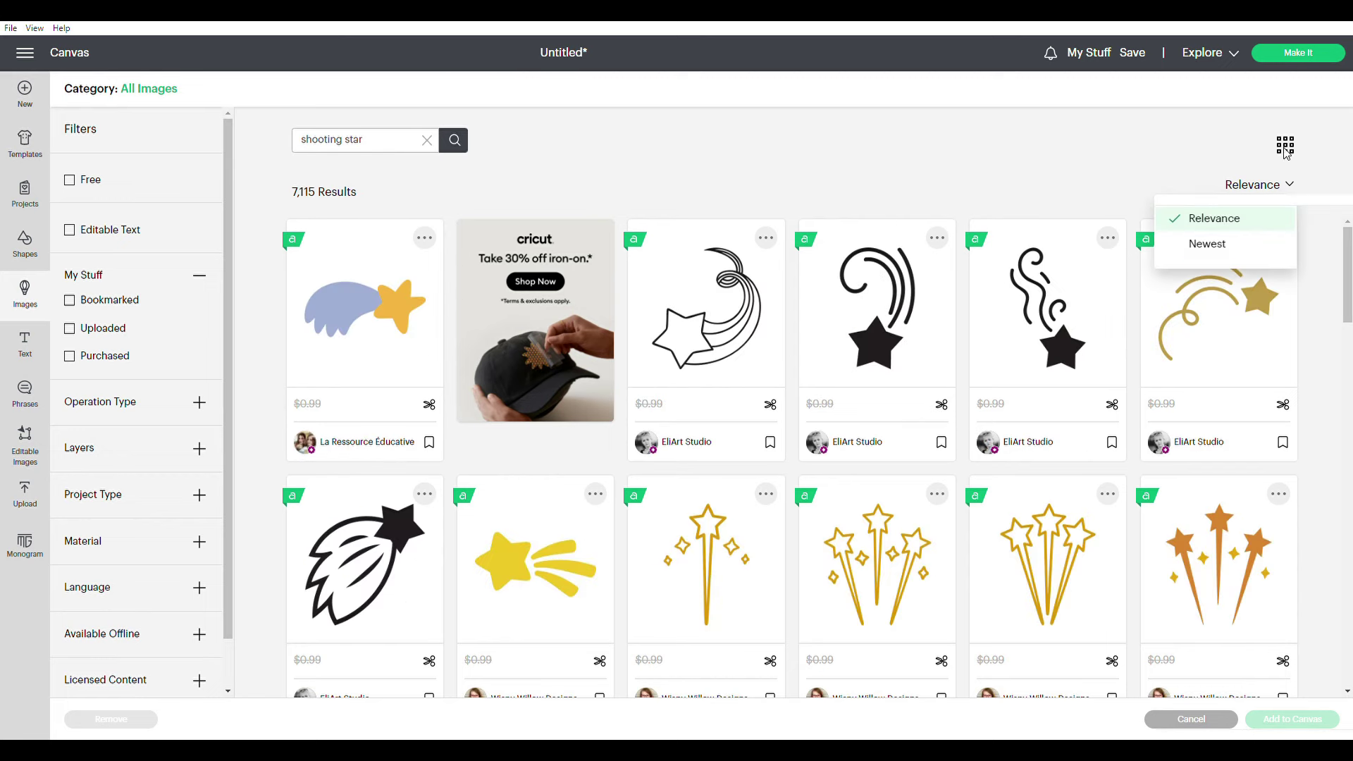
{"action": "left_click", "coordinate": [1285, 151]}
{"action": "left_click", "coordinate": [68, 301]}
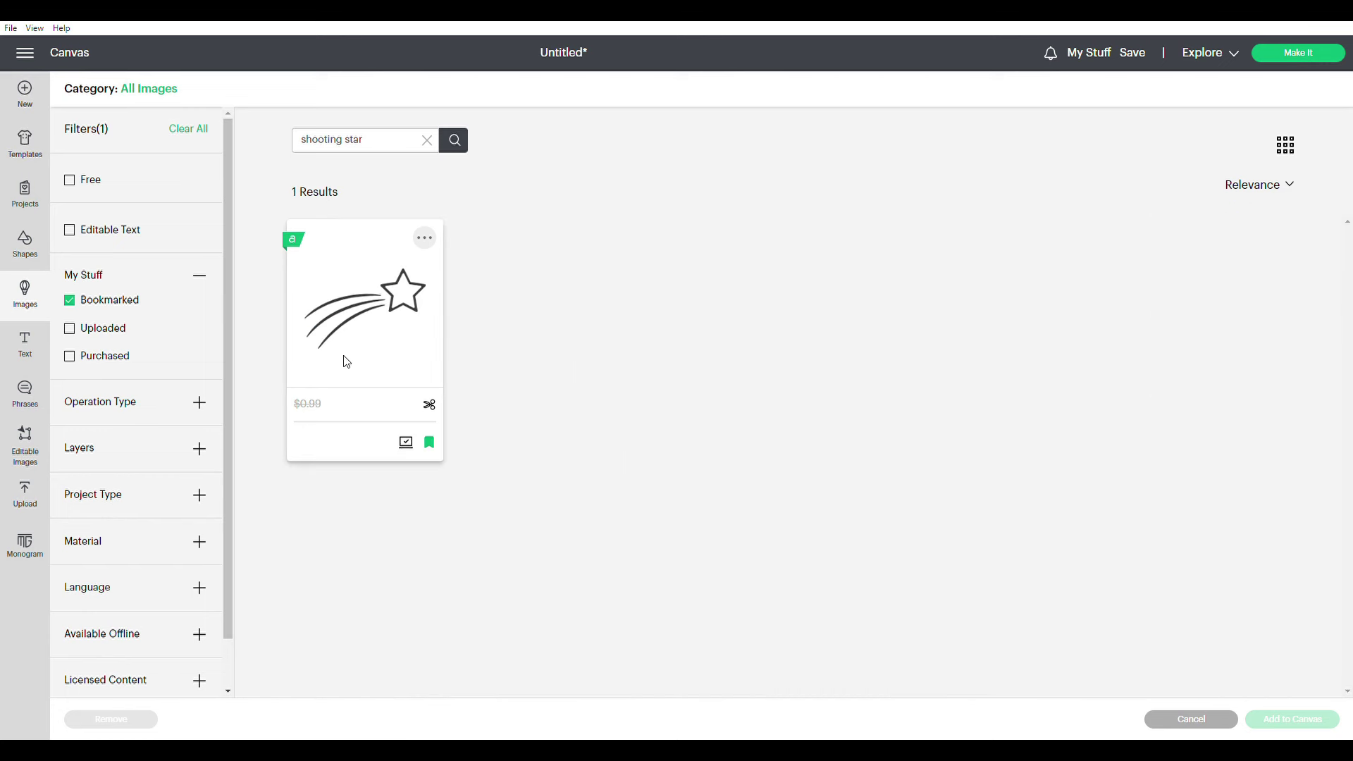
{"action": "left_click", "coordinate": [347, 362]}
{"action": "left_click", "coordinate": [1269, 726]}
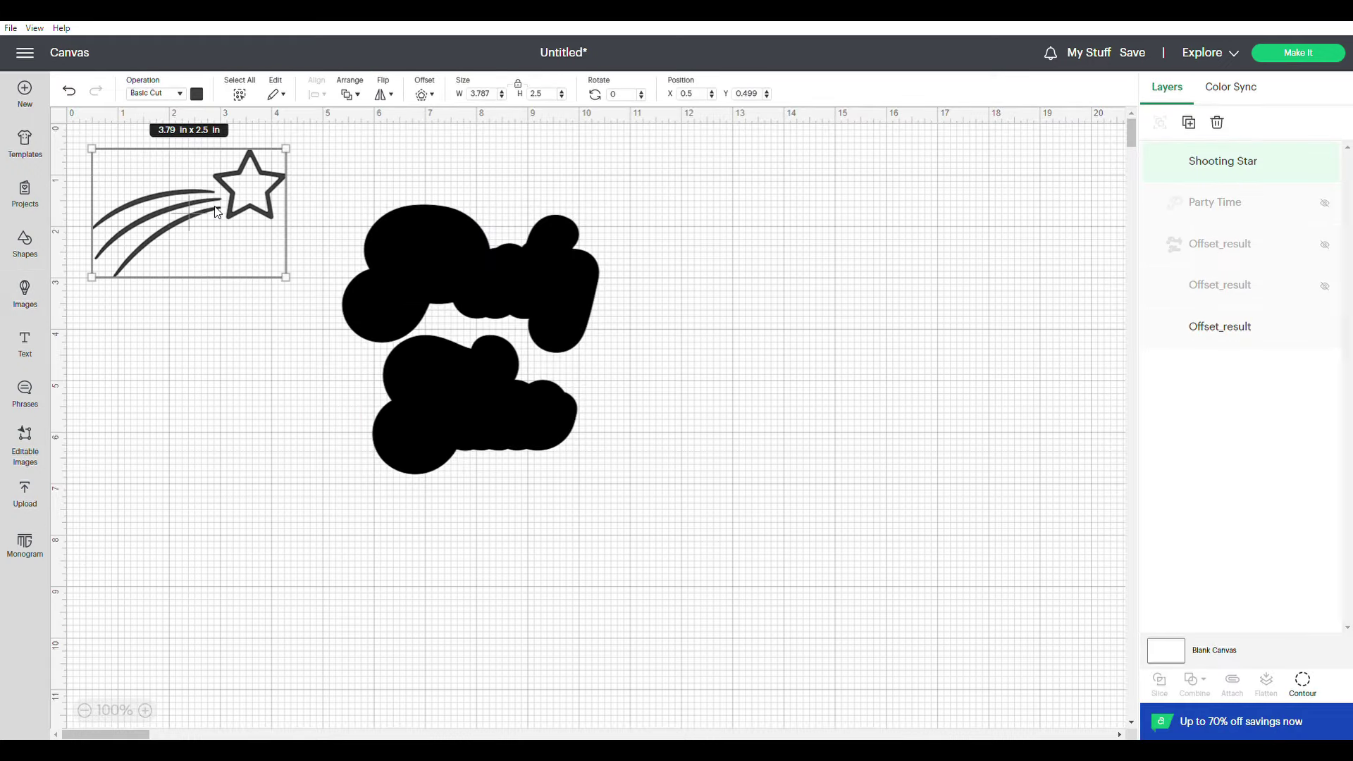
Colour the shooting star black and place it above the black offset layer with its trails touching the word Party's upper edge.
{"action": "left_click", "coordinate": [197, 93]}
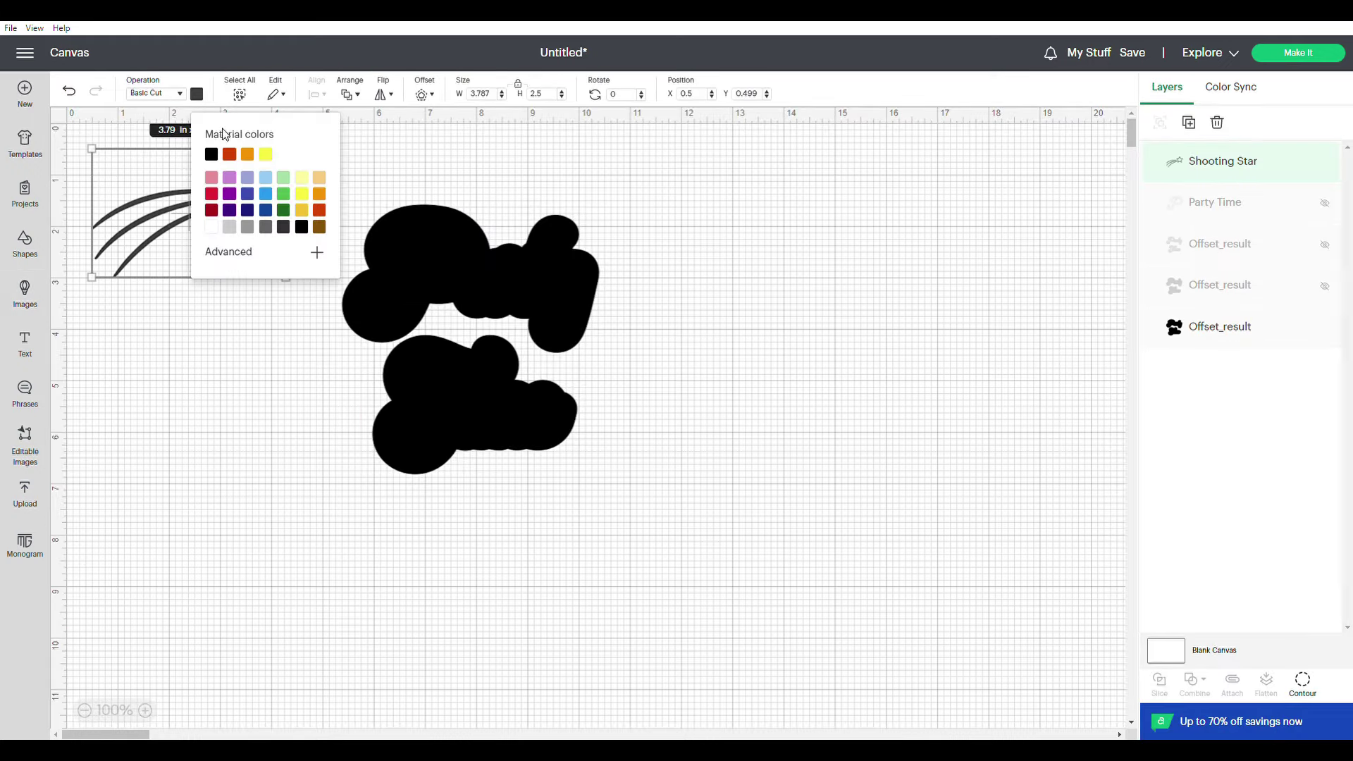
{"action": "left_click", "coordinate": [213, 155]}
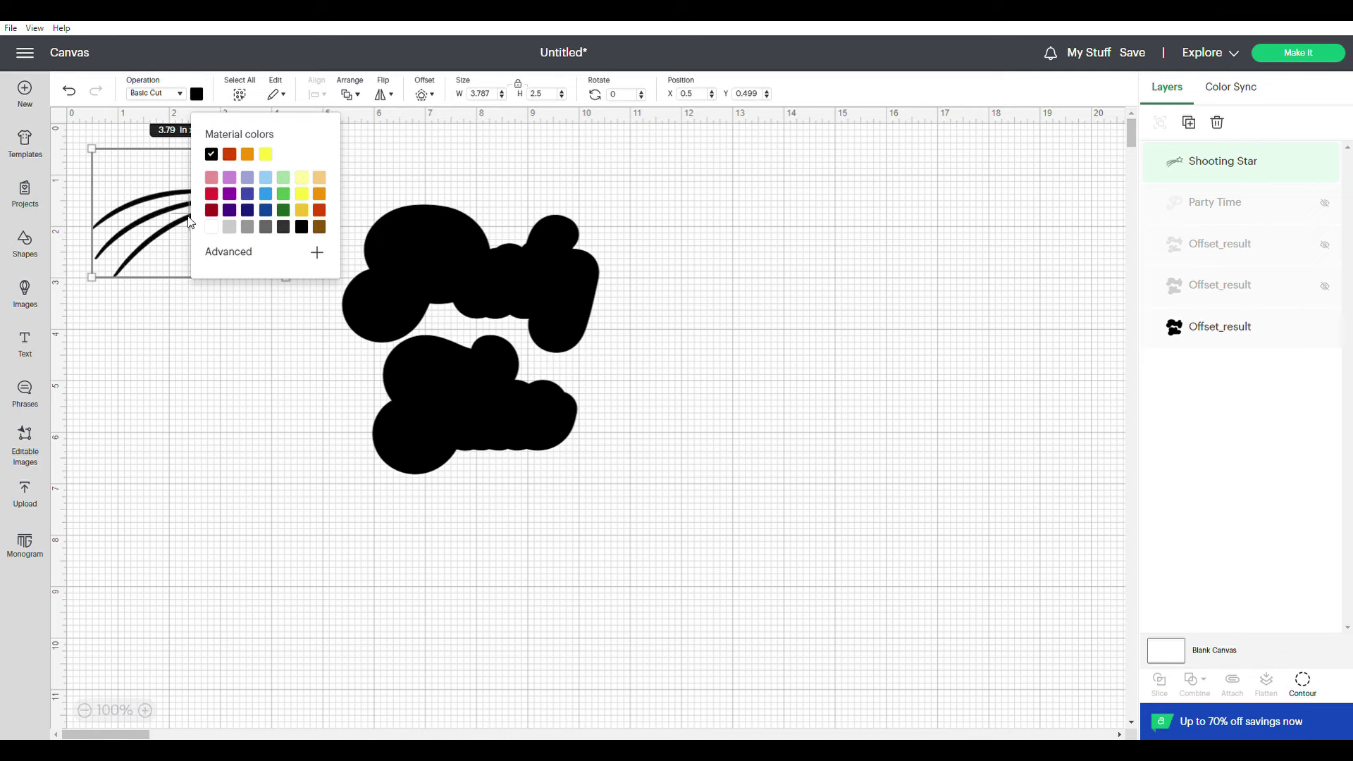
{"action": "left_click", "coordinate": [167, 289]}
{"action": "left_click", "coordinate": [253, 148]}
{"action": "left_click_drag", "start_coordinate": [253, 147], "coordinate": [620, 155]}
{"action": "left_click_drag", "start_coordinate": [636, 96], "coordinate": [597, 161]}
{"action": "left_click", "coordinate": [986, 207]}
Select the shooting star together with the black offset layer and attach them.
{"action": "left_click_drag", "start_coordinate": [689, 148], "coordinate": [339, 438]}
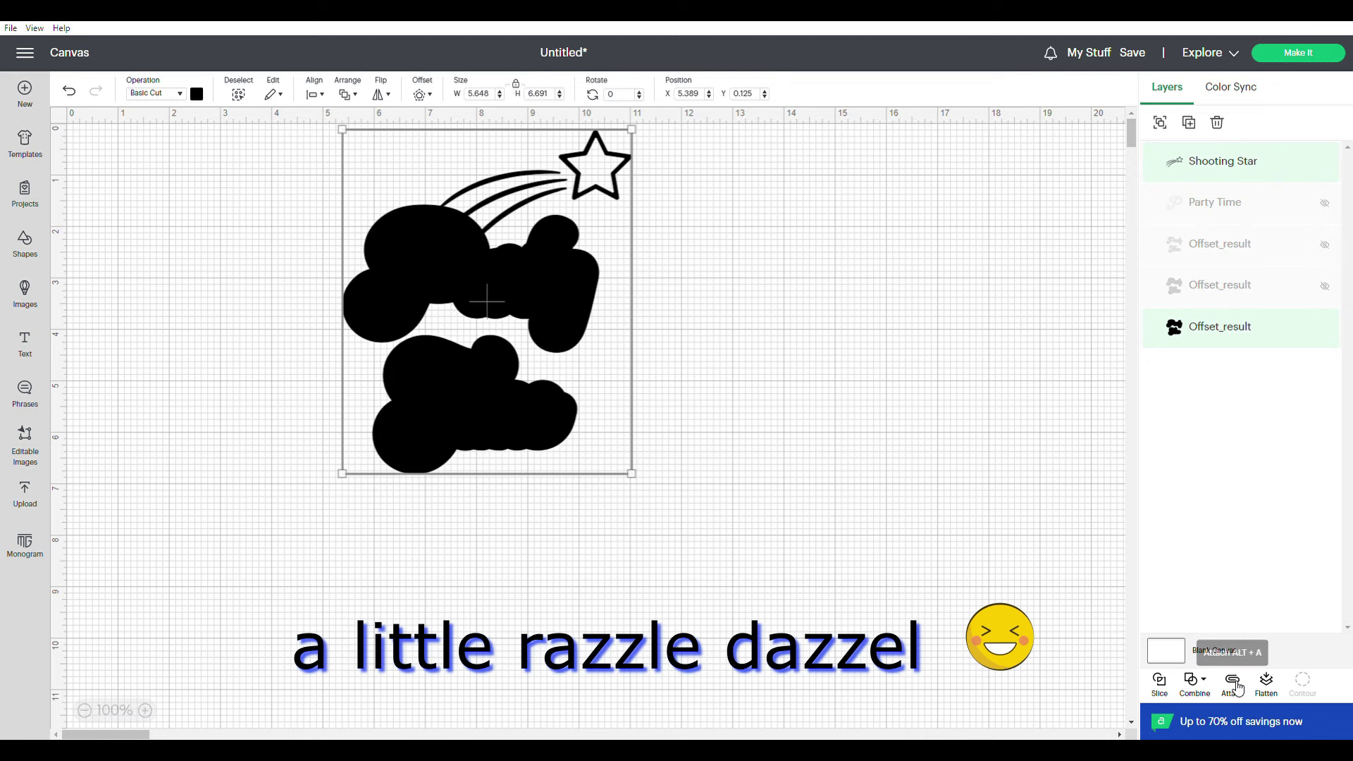
{"action": "left_click", "coordinate": [1238, 688]}
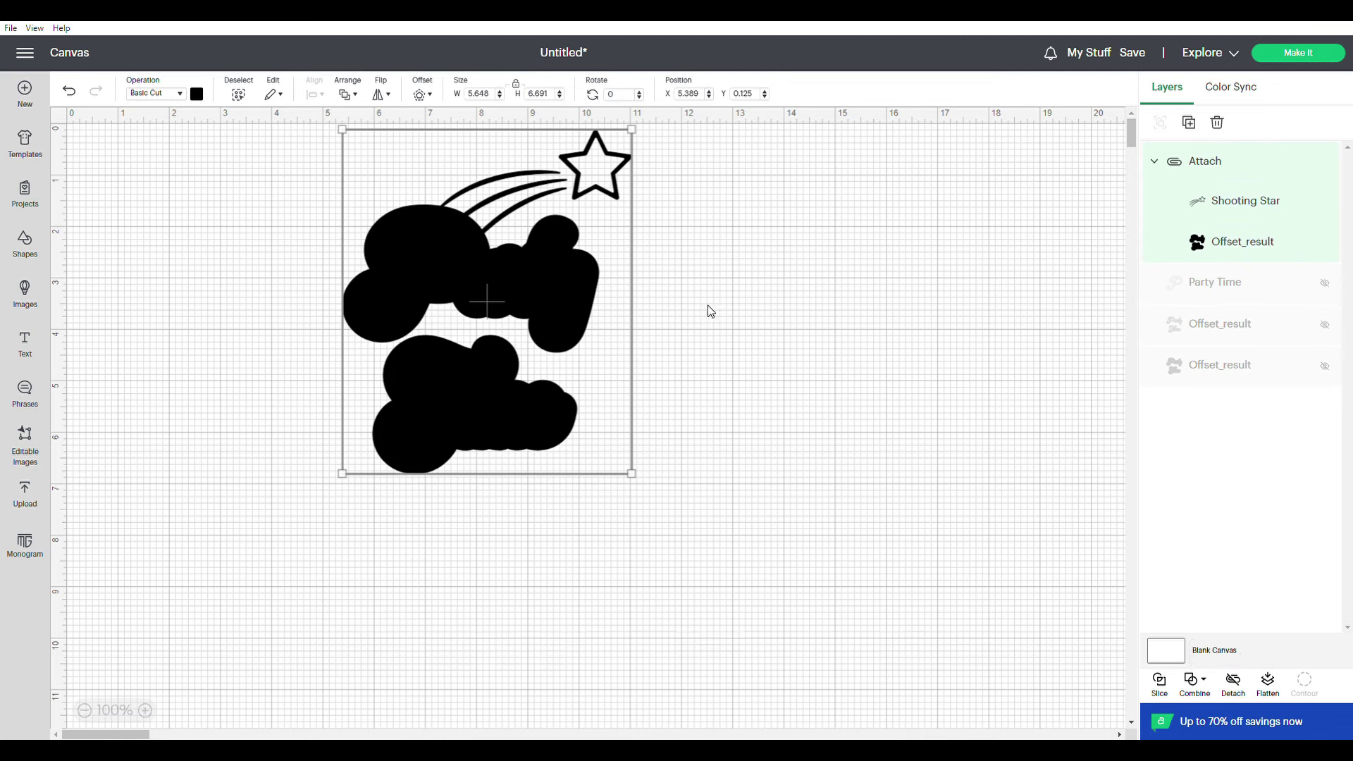
{"action": "left_click", "coordinate": [973, 270]}
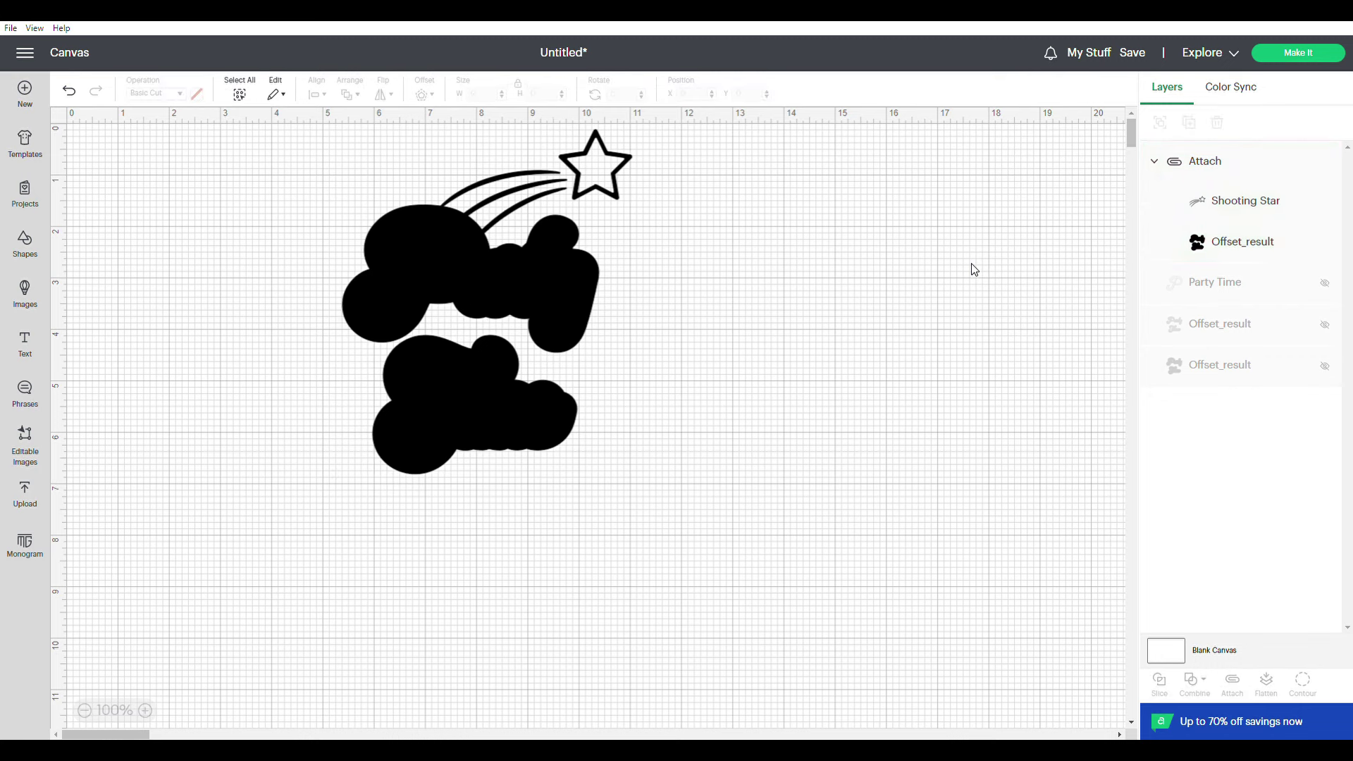
Unhide the yellow text, orange offset and red-orange offset layers, and undo the accidental move of the attached black shape.
{"action": "left_click", "coordinate": [1326, 285]}
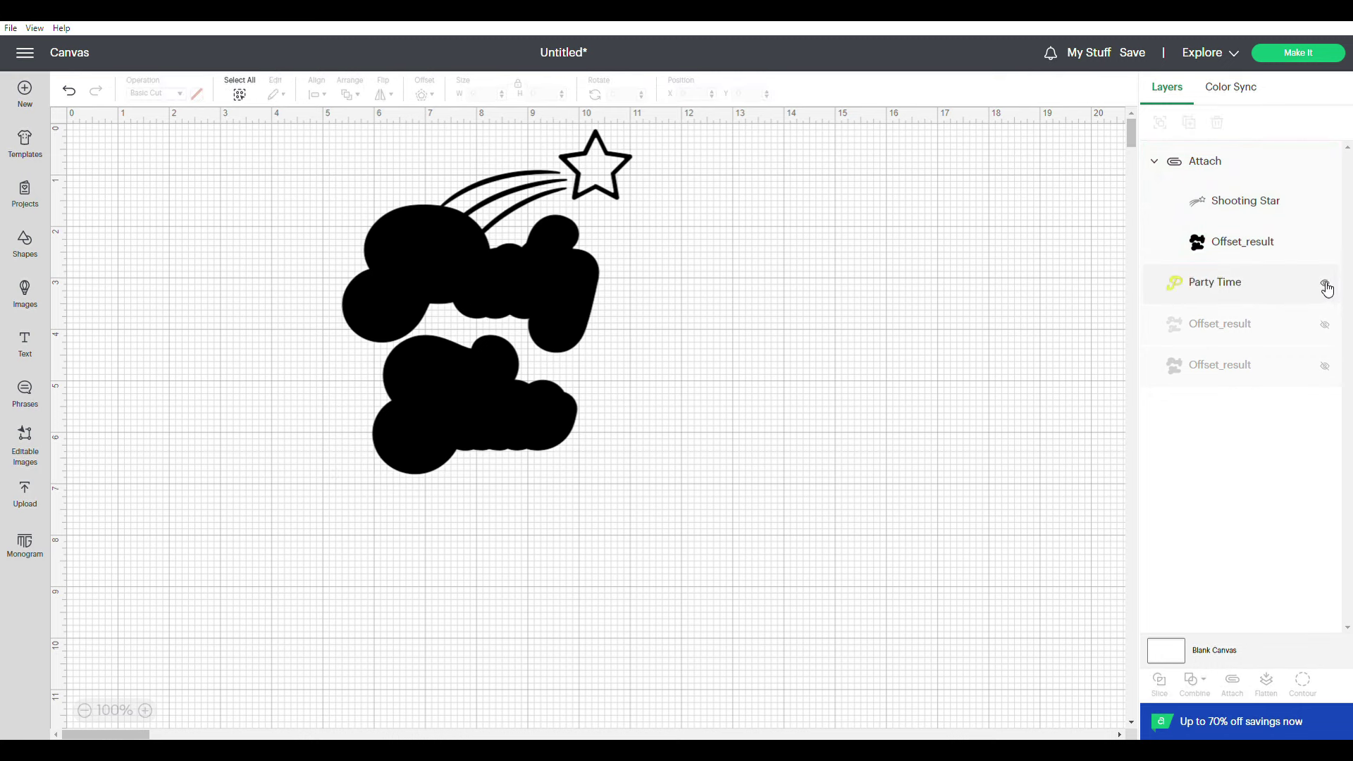
{"action": "left_click", "coordinate": [1325, 325]}
{"action": "left_click", "coordinate": [1330, 366]}
{"action": "left_click_drag", "start_coordinate": [488, 303], "coordinate": [767, 329]}
{"action": "left_click", "coordinate": [70, 92]}
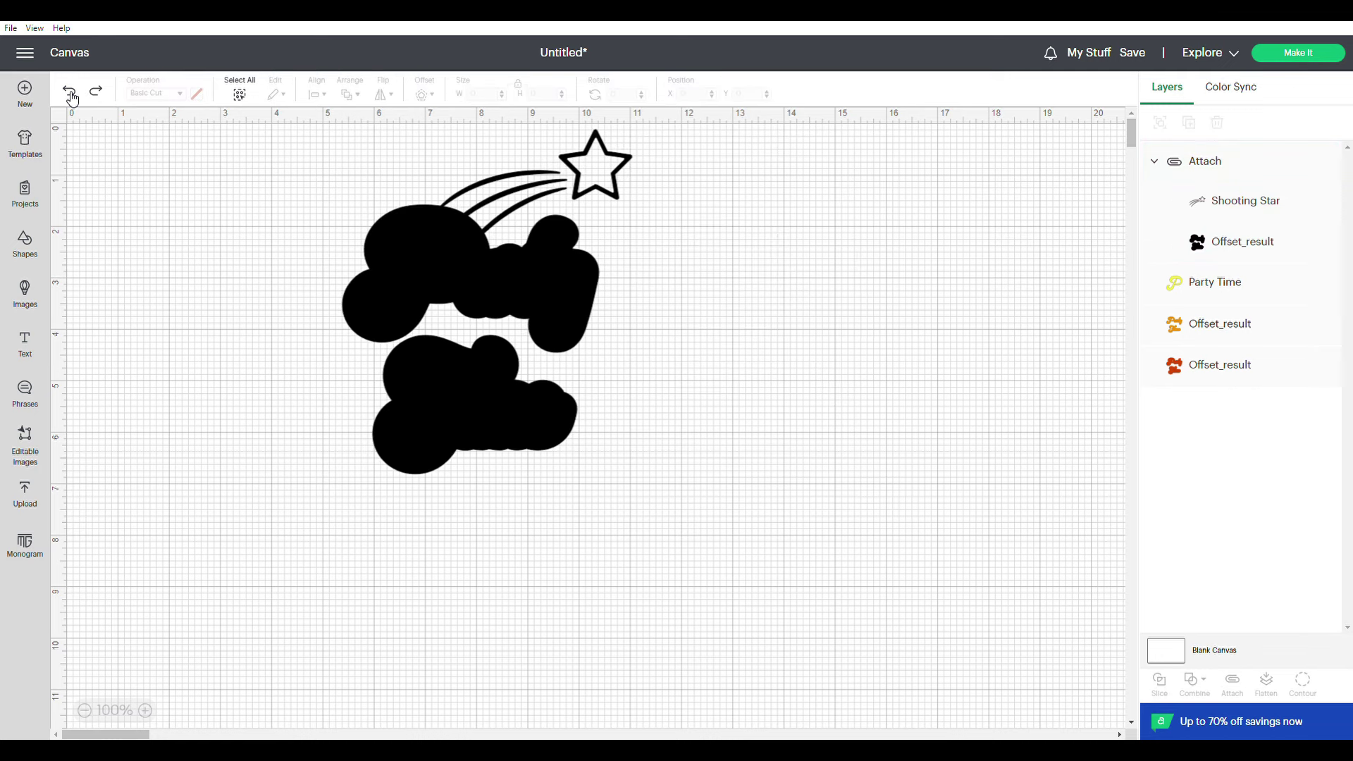
Bring the yellow Party Time text to the front and place the orange offset layer in front of it.
{"action": "left_click", "coordinate": [1220, 285]}
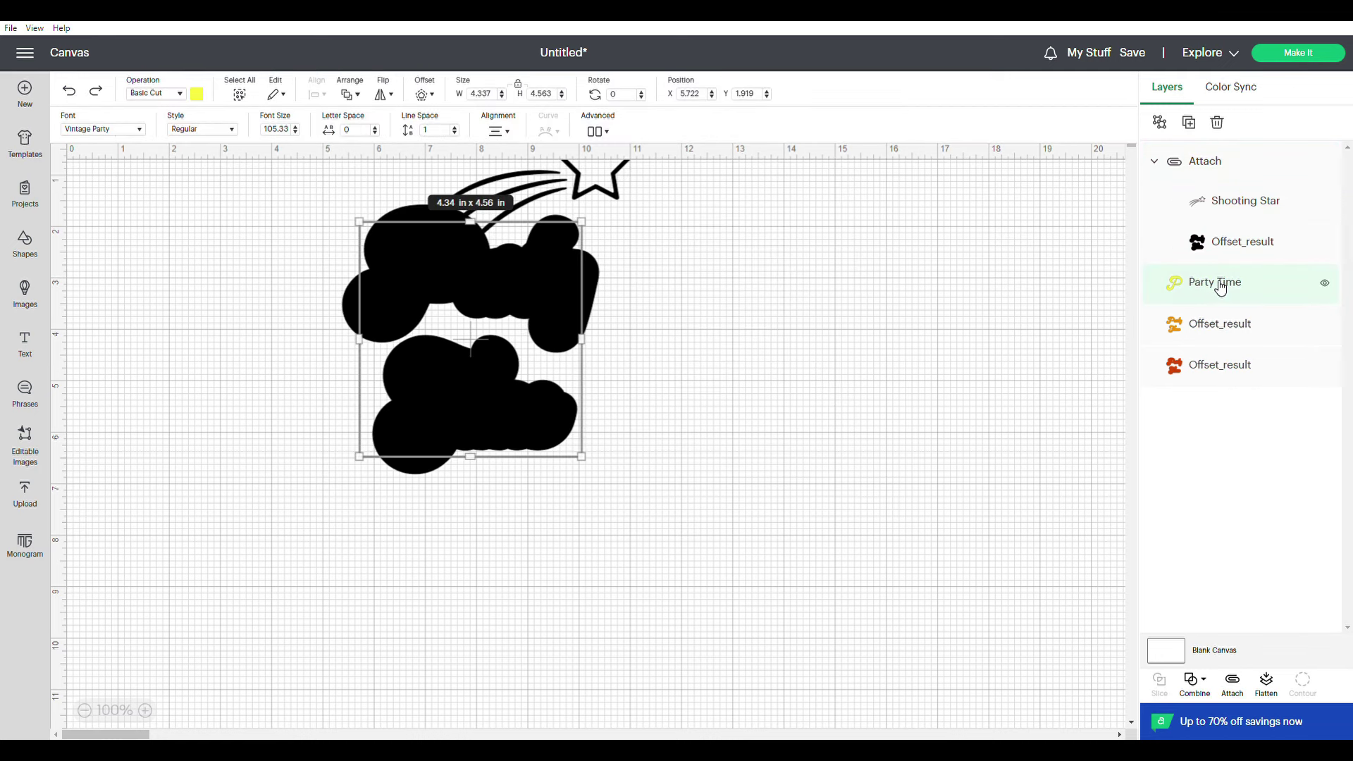
{"action": "right_click", "coordinate": [486, 294]}
{"action": "left_click", "coordinate": [561, 501]}
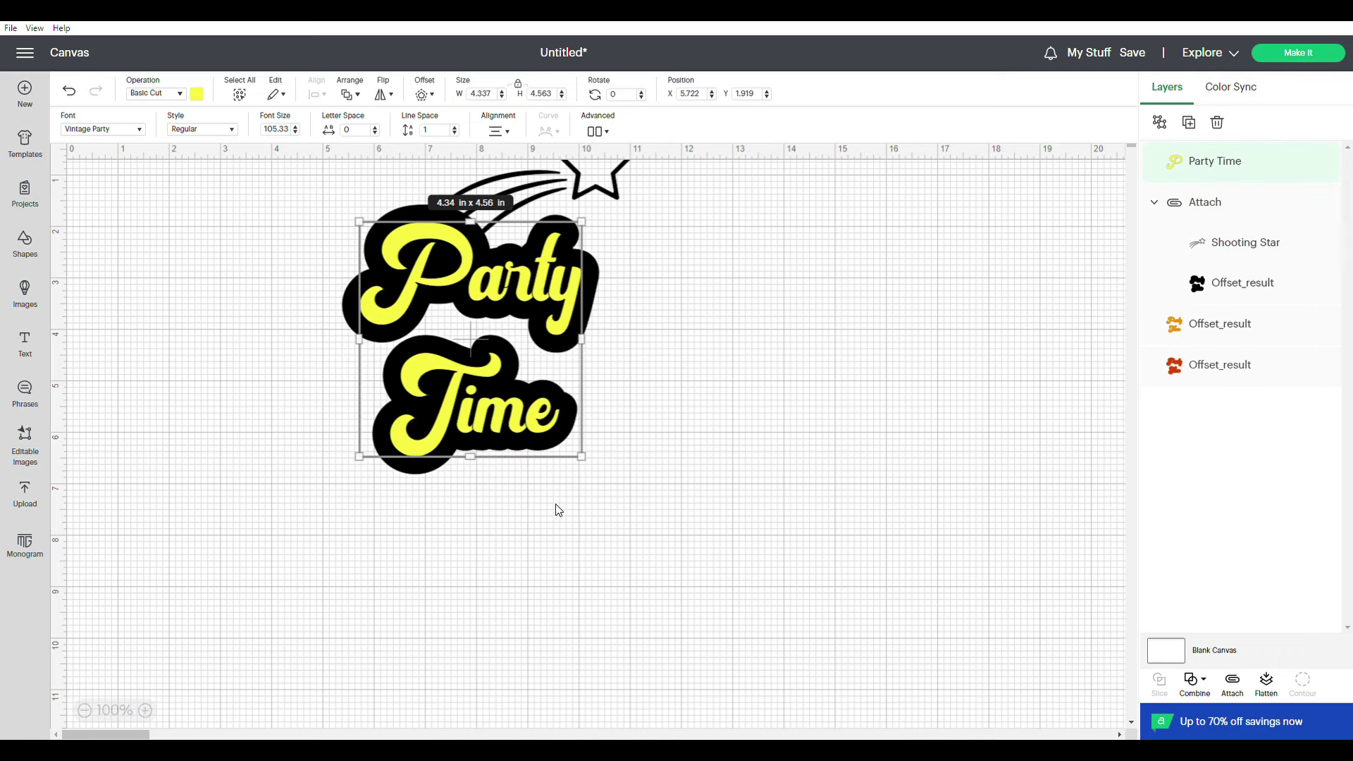
{"action": "left_click", "coordinate": [1235, 334]}
{"action": "right_click", "coordinate": [1235, 334]}
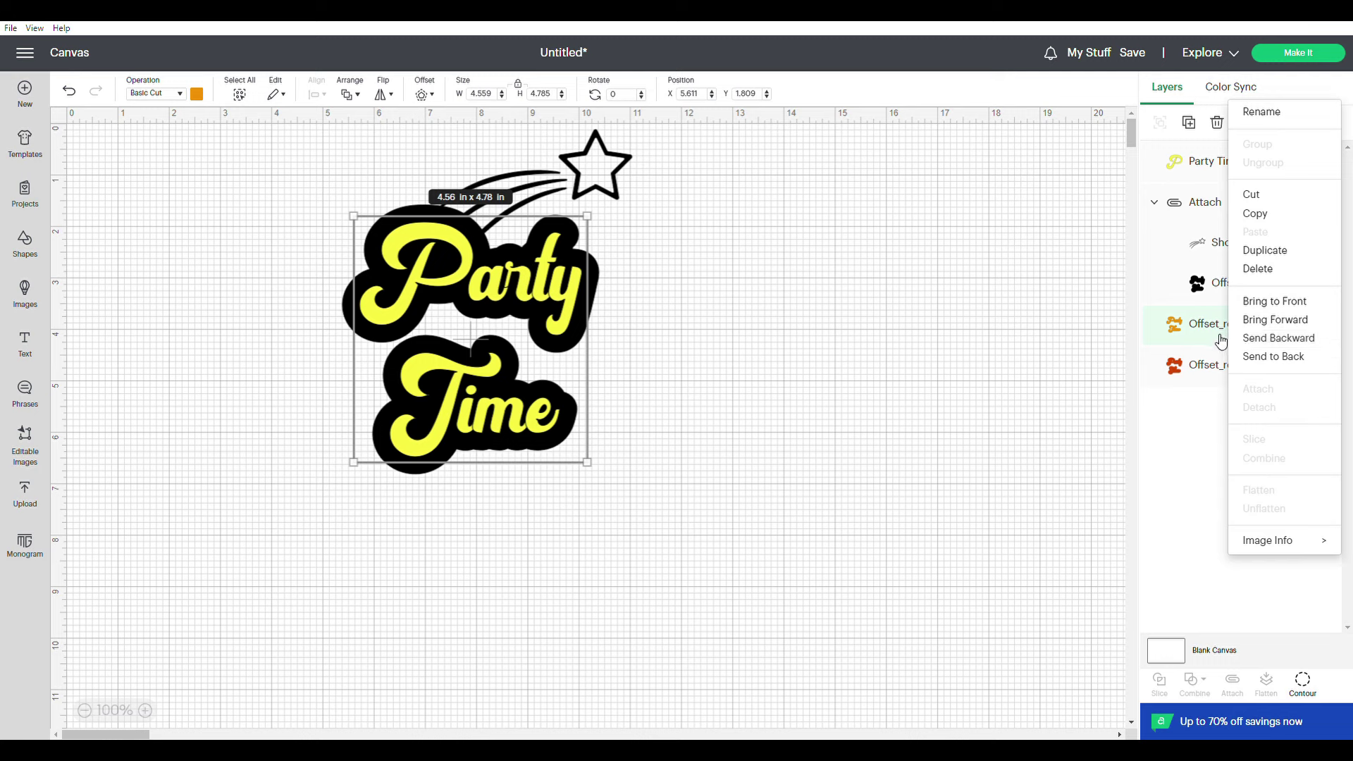
{"action": "left_click", "coordinate": [1262, 304]}
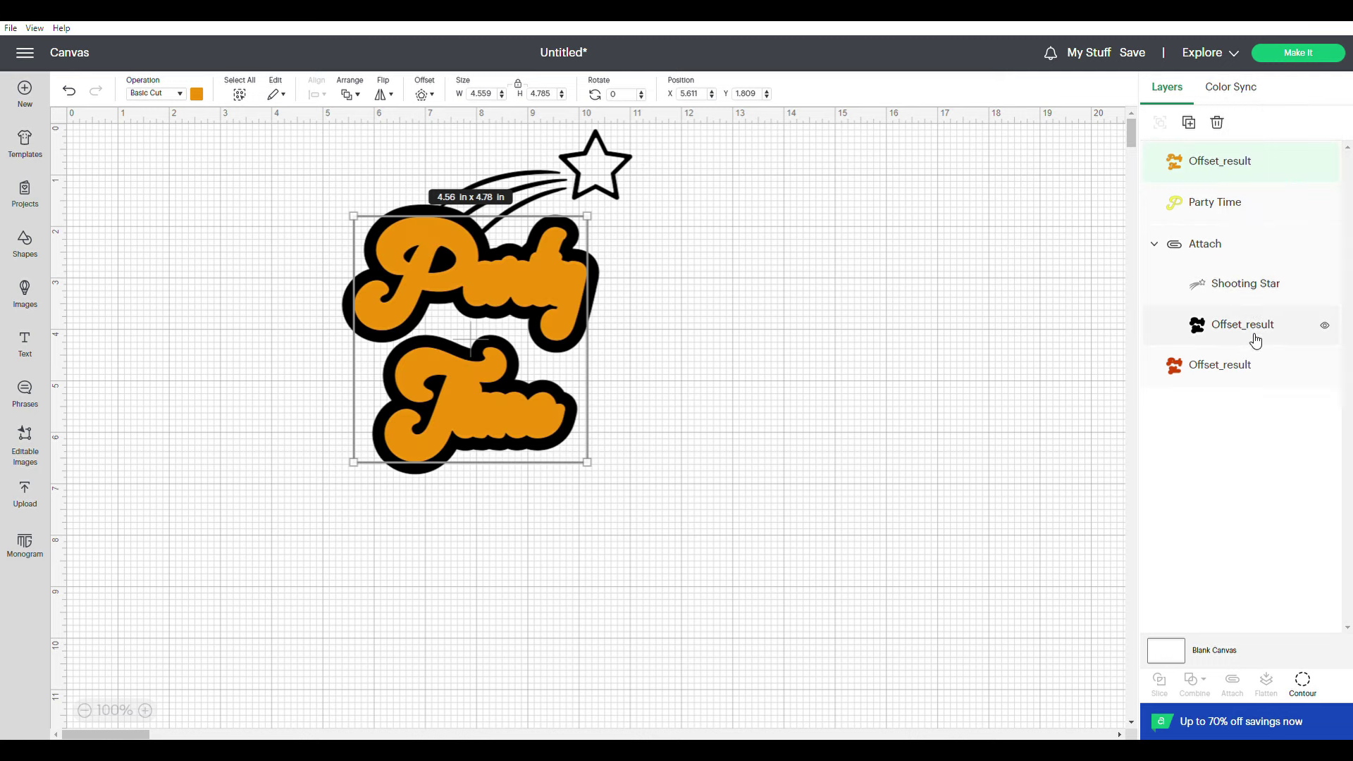
Bring the red-orange offset layer to the front of the design and deselect it.
{"action": "left_click", "coordinate": [1234, 330]}
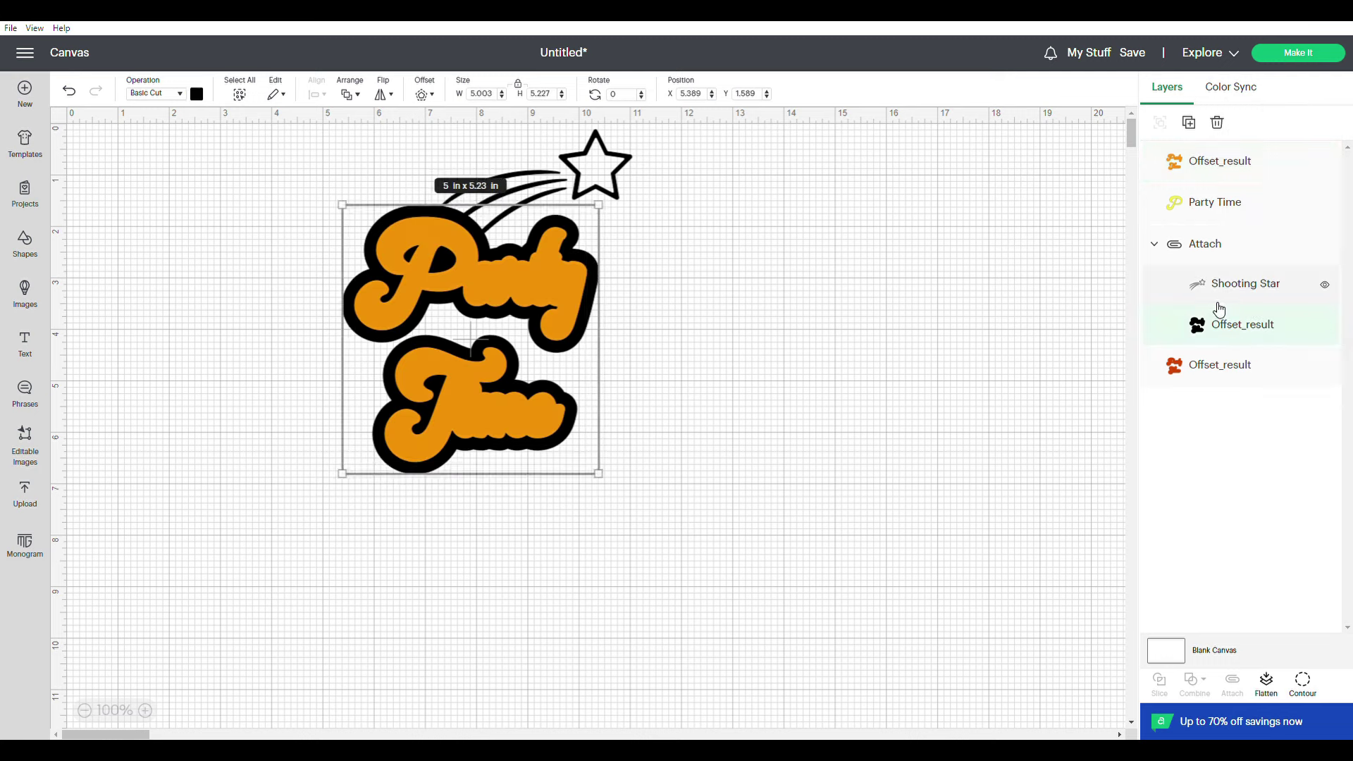
{"action": "left_click", "coordinate": [1208, 366]}
{"action": "right_click", "coordinate": [1208, 366]}
{"action": "left_click", "coordinate": [1254, 340]}
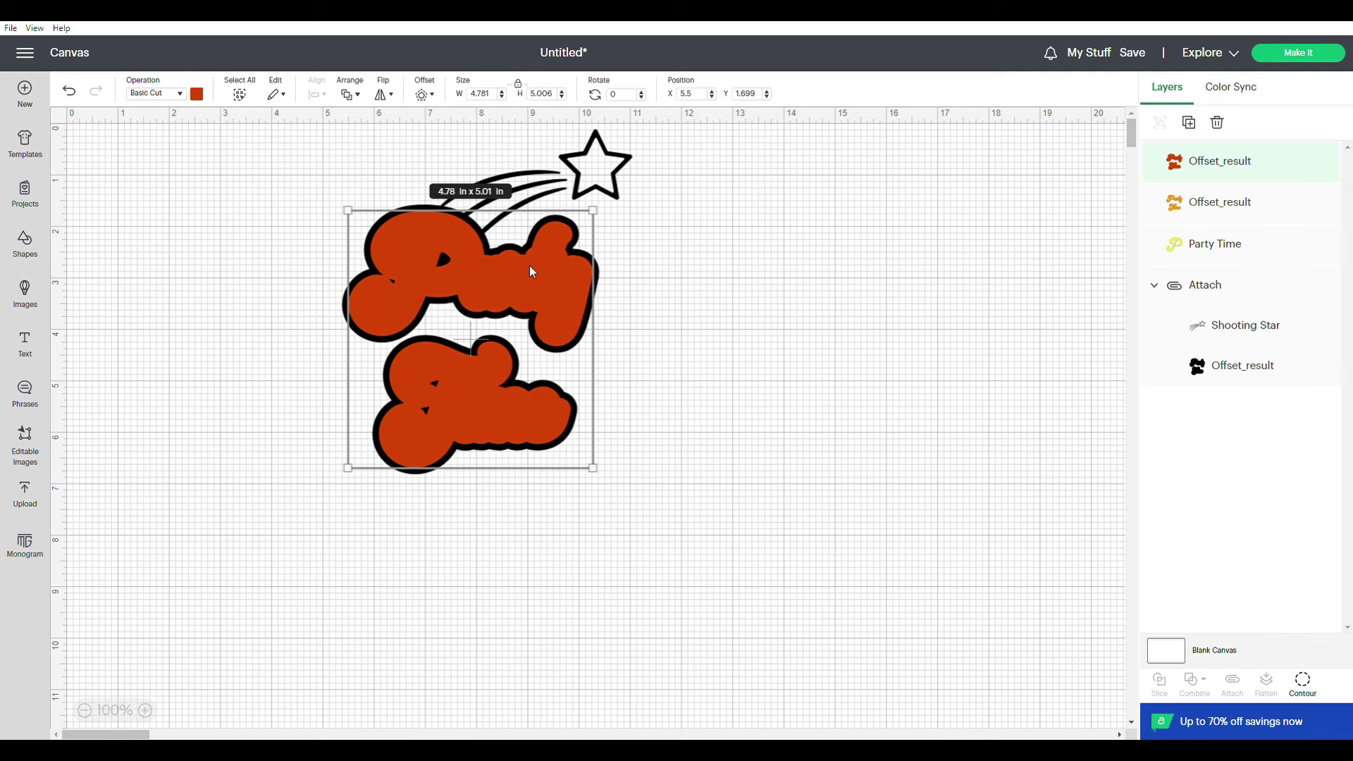
{"action": "left_click", "coordinate": [709, 305]}
Select the complete design and move it to about X 5.93, Y 0.56.
{"action": "left_click_drag", "start_coordinate": [685, 187], "coordinate": [453, 439]}
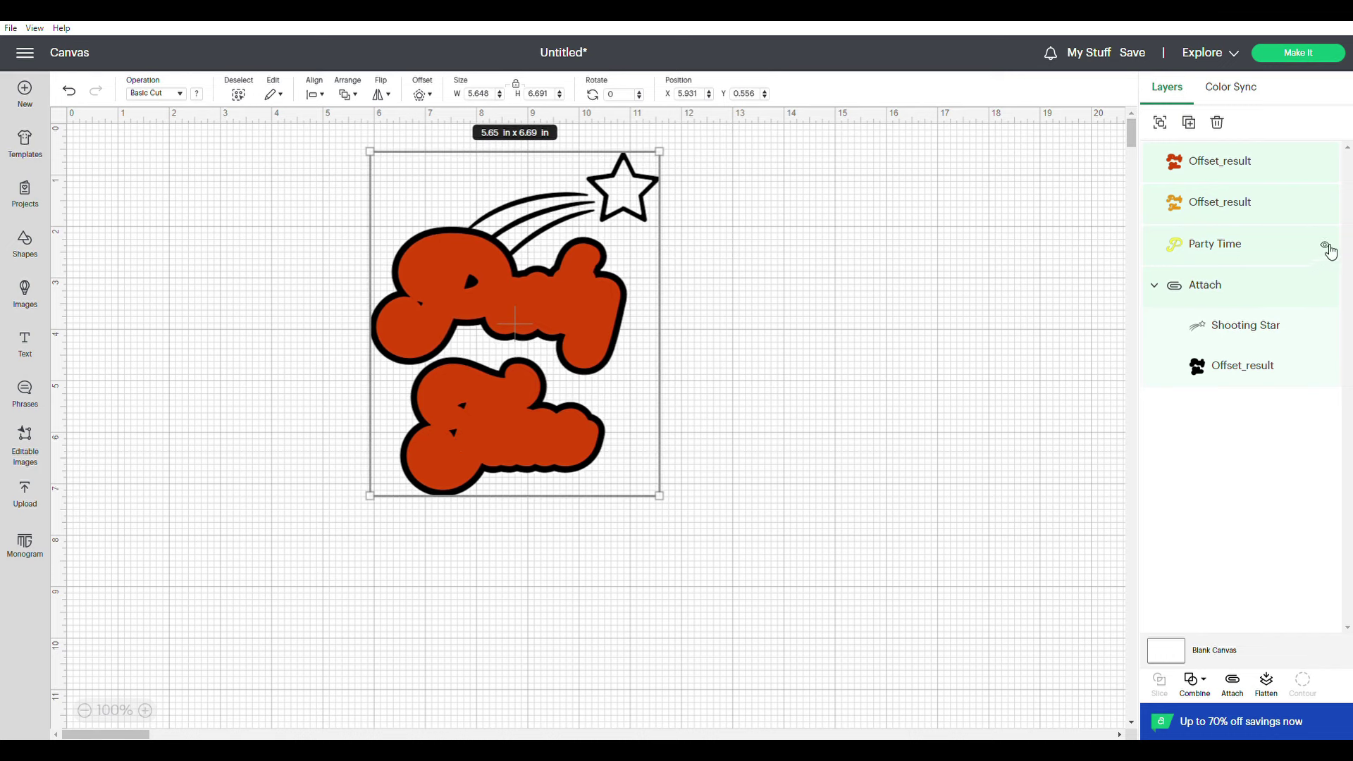
{"action": "left_click", "coordinate": [1332, 252]}
{"action": "left_click", "coordinate": [1332, 252]}
Reorder the layers so the yellow Party Time text is frontmost, with the orange offset directly behind it and the red-orange offset behind that.
{"action": "right_click", "coordinate": [1209, 250]}
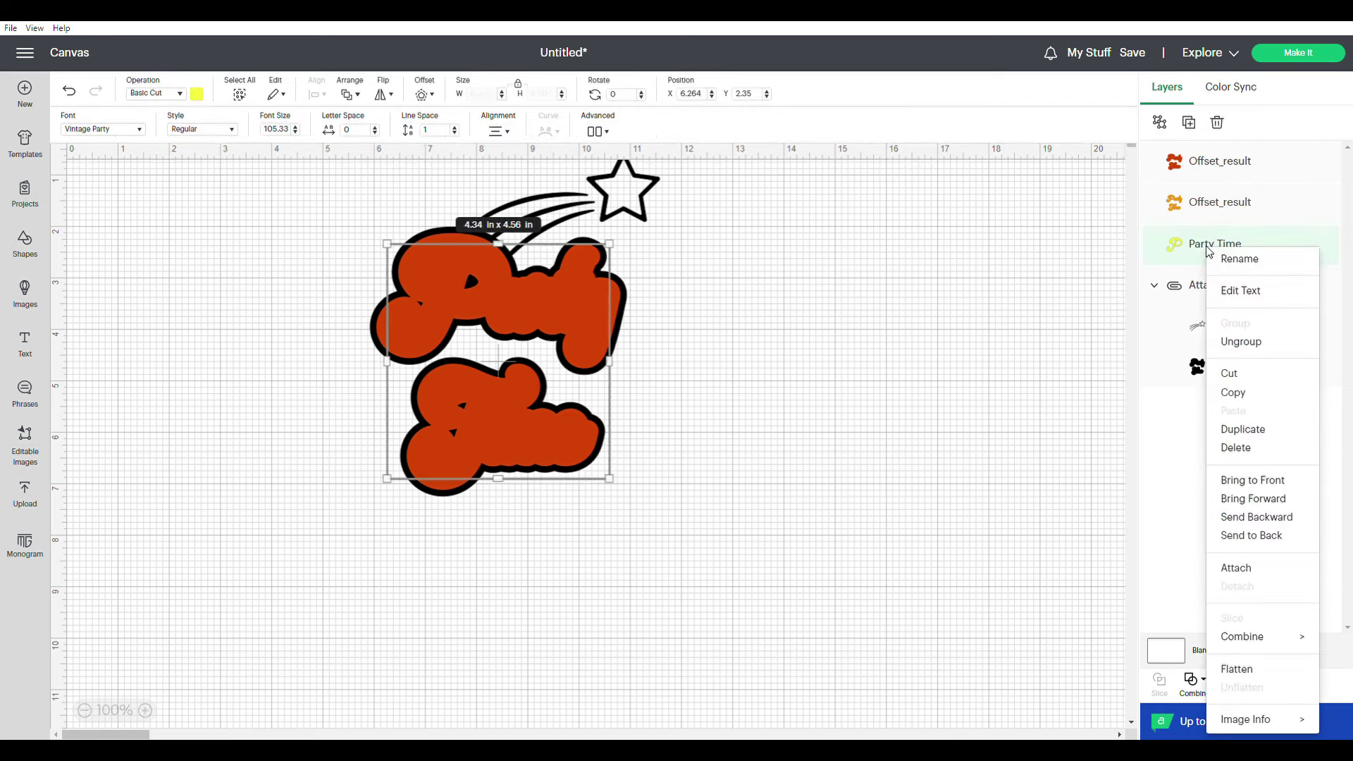
{"action": "left_click", "coordinate": [1253, 480]}
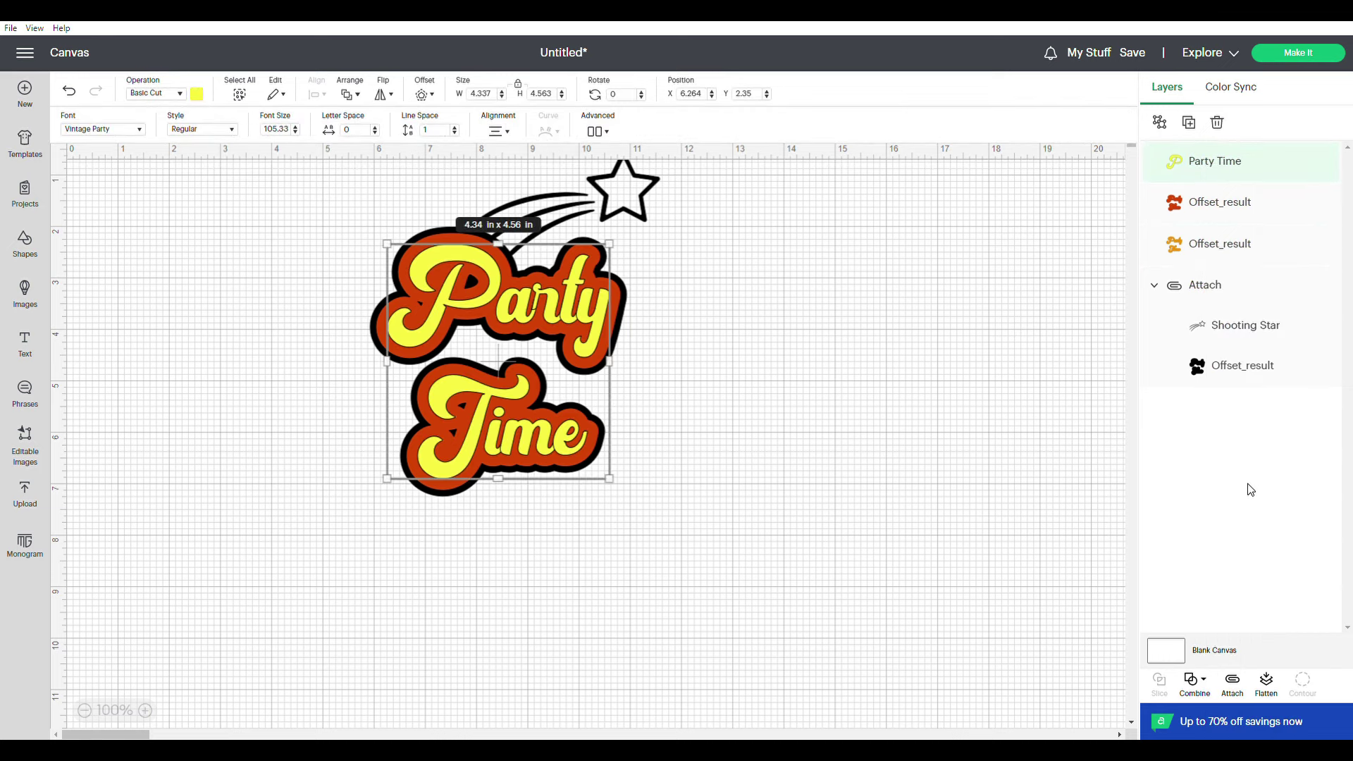
{"action": "right_click", "coordinate": [1241, 247]}
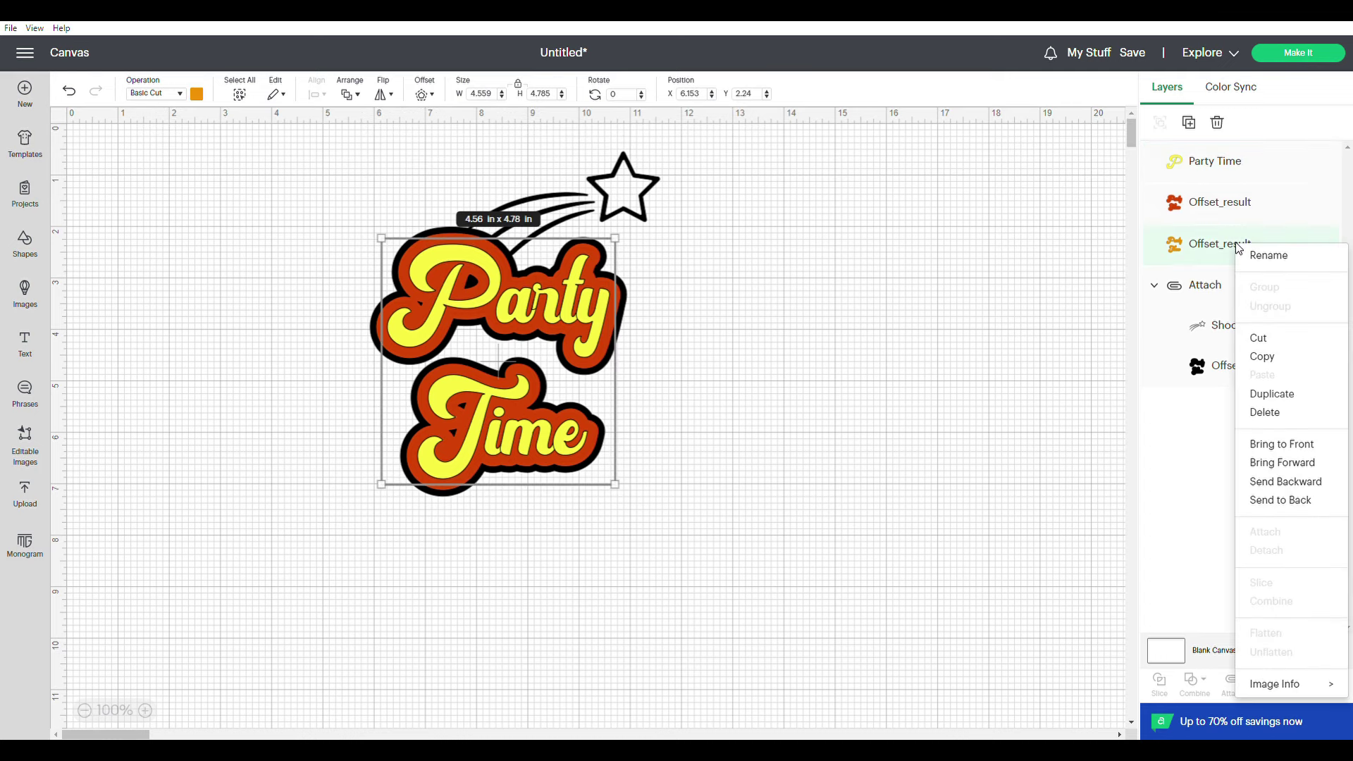
{"action": "left_click", "coordinate": [1282, 444]}
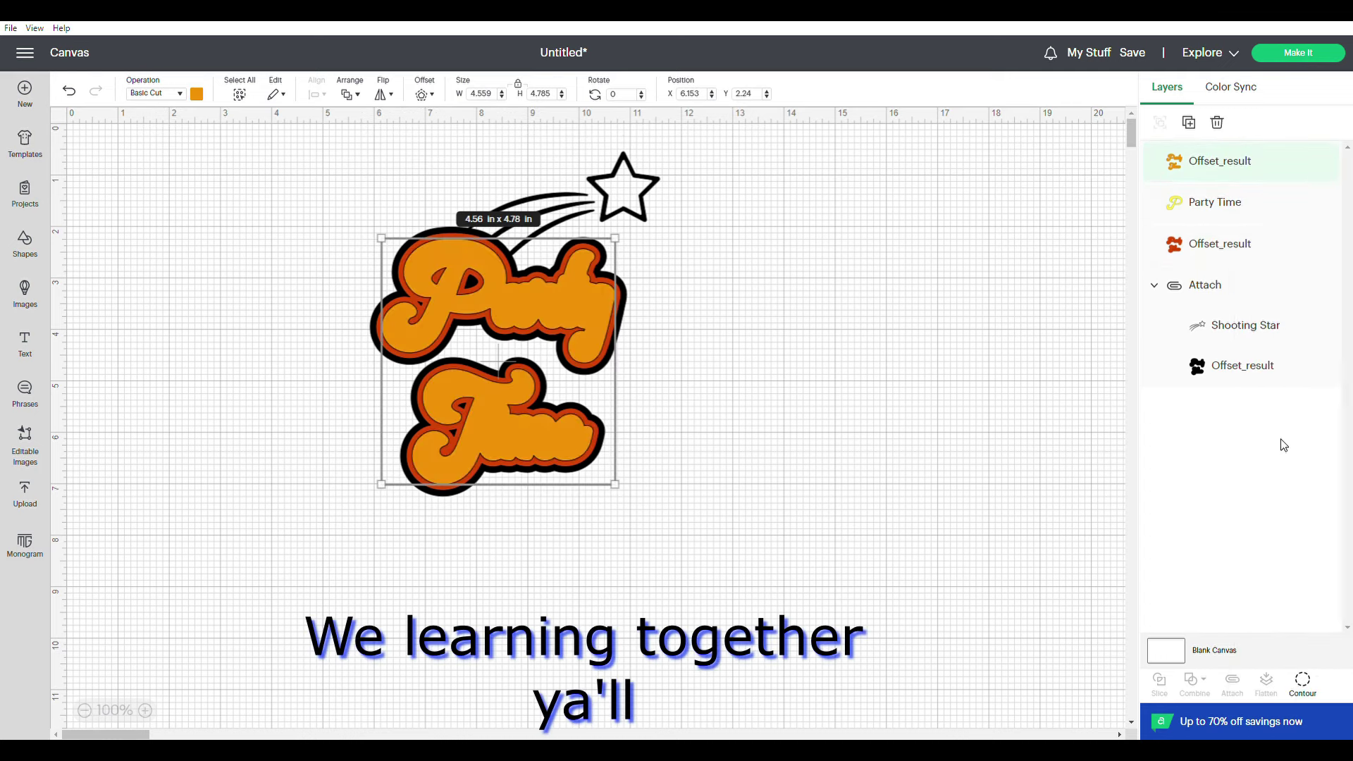
{"action": "right_click", "coordinate": [1228, 210]}
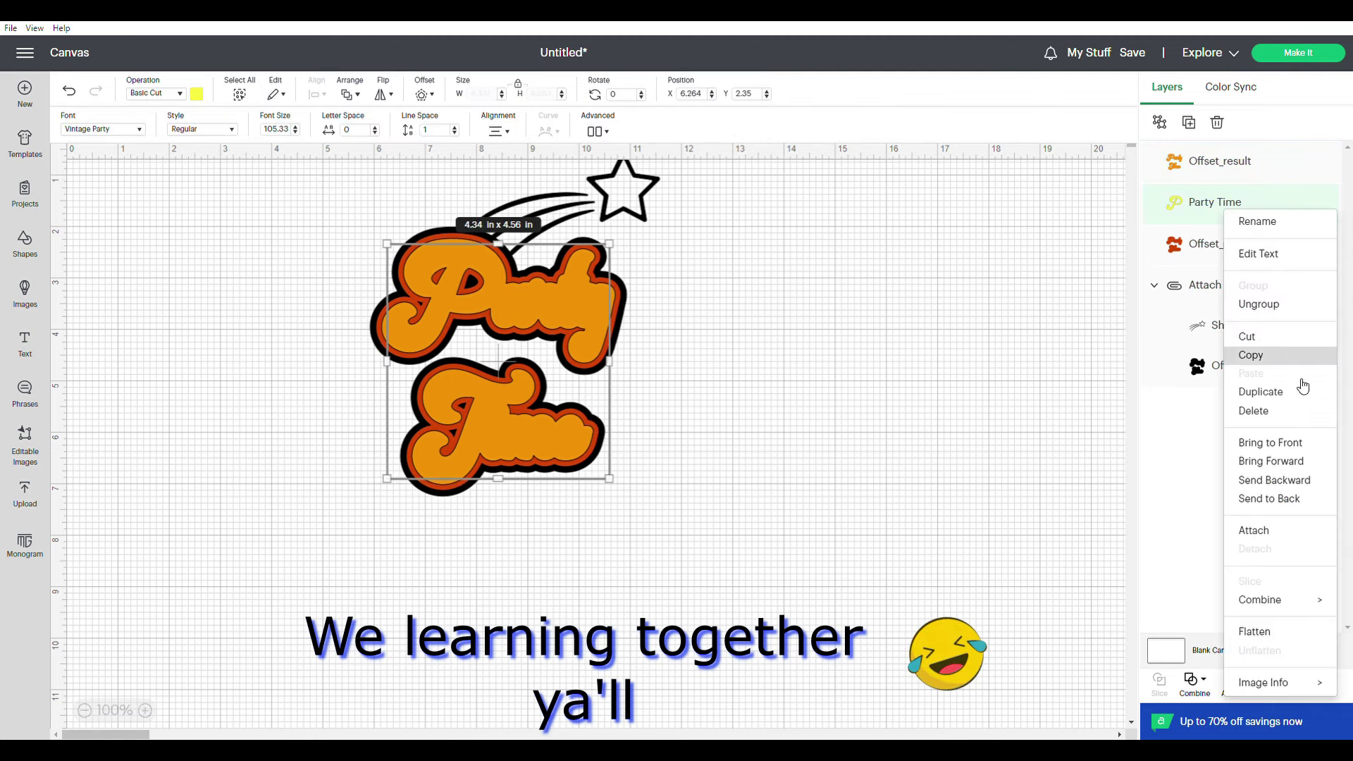
{"action": "left_click", "coordinate": [1287, 444]}
{"action": "left_click", "coordinate": [827, 442]}
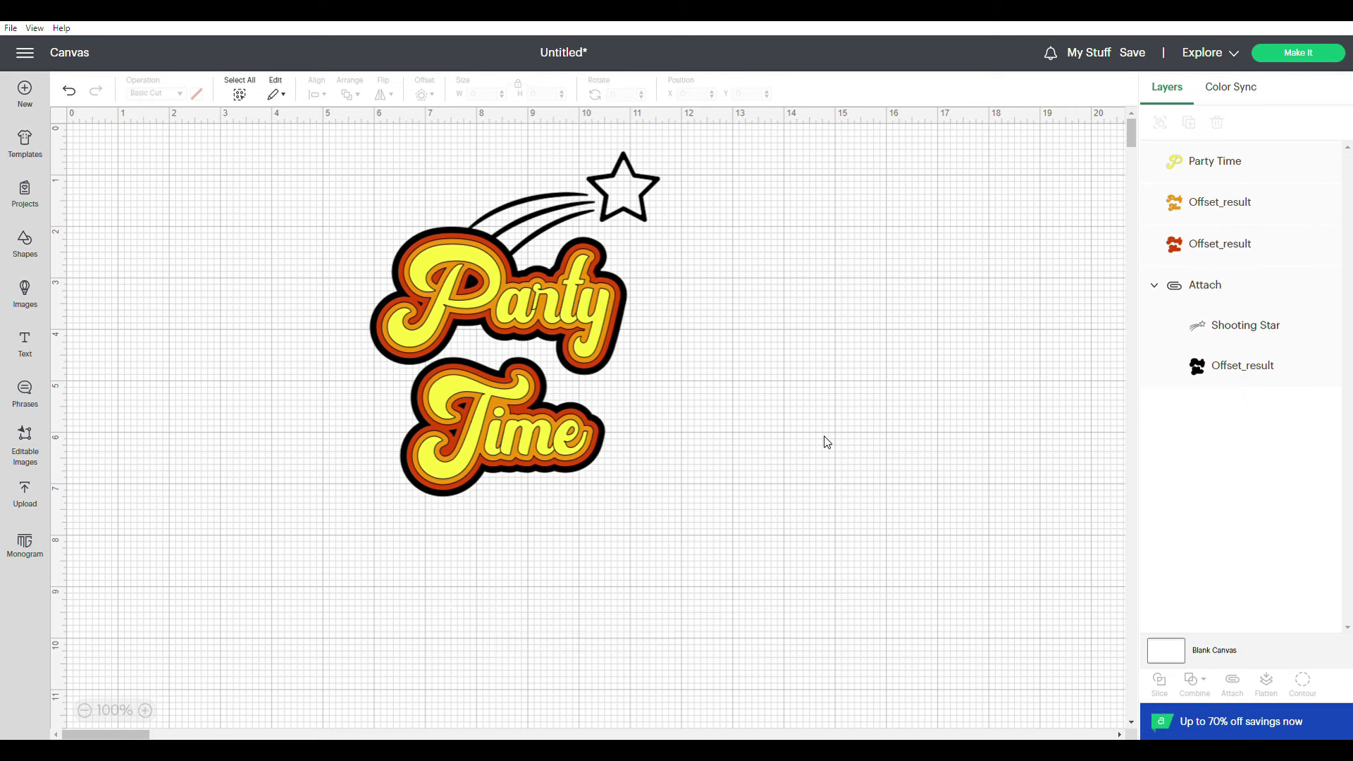
Select the complete design and move it aside to about X 19.15, Y 4.42.
{"action": "left_click_drag", "start_coordinate": [724, 179], "coordinate": [448, 497]}
{"action": "left_click_drag", "start_coordinate": [488, 401], "coordinate": [1165, 599]}
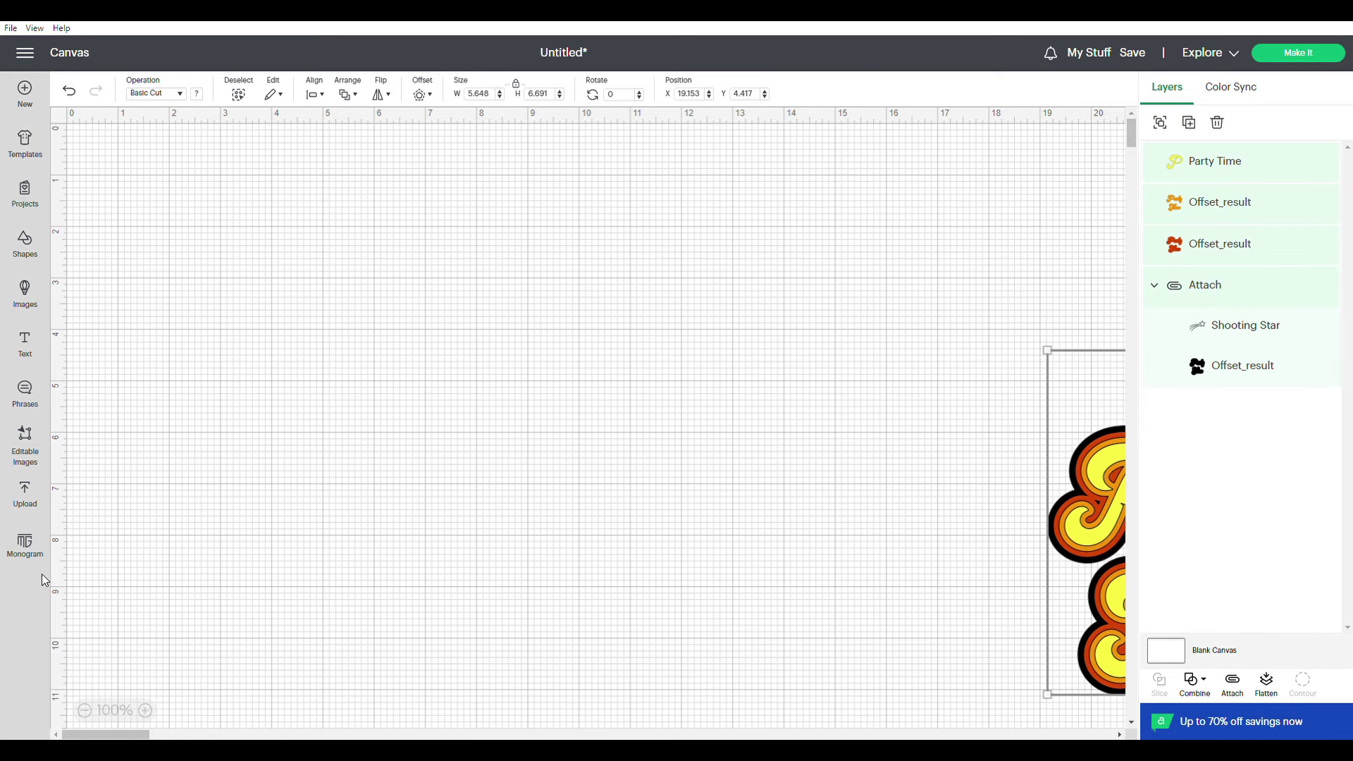
Search the templates for "tshirt" and load the Classic t-shirts template onto the canvas.
{"action": "left_click", "coordinate": [24, 149]}
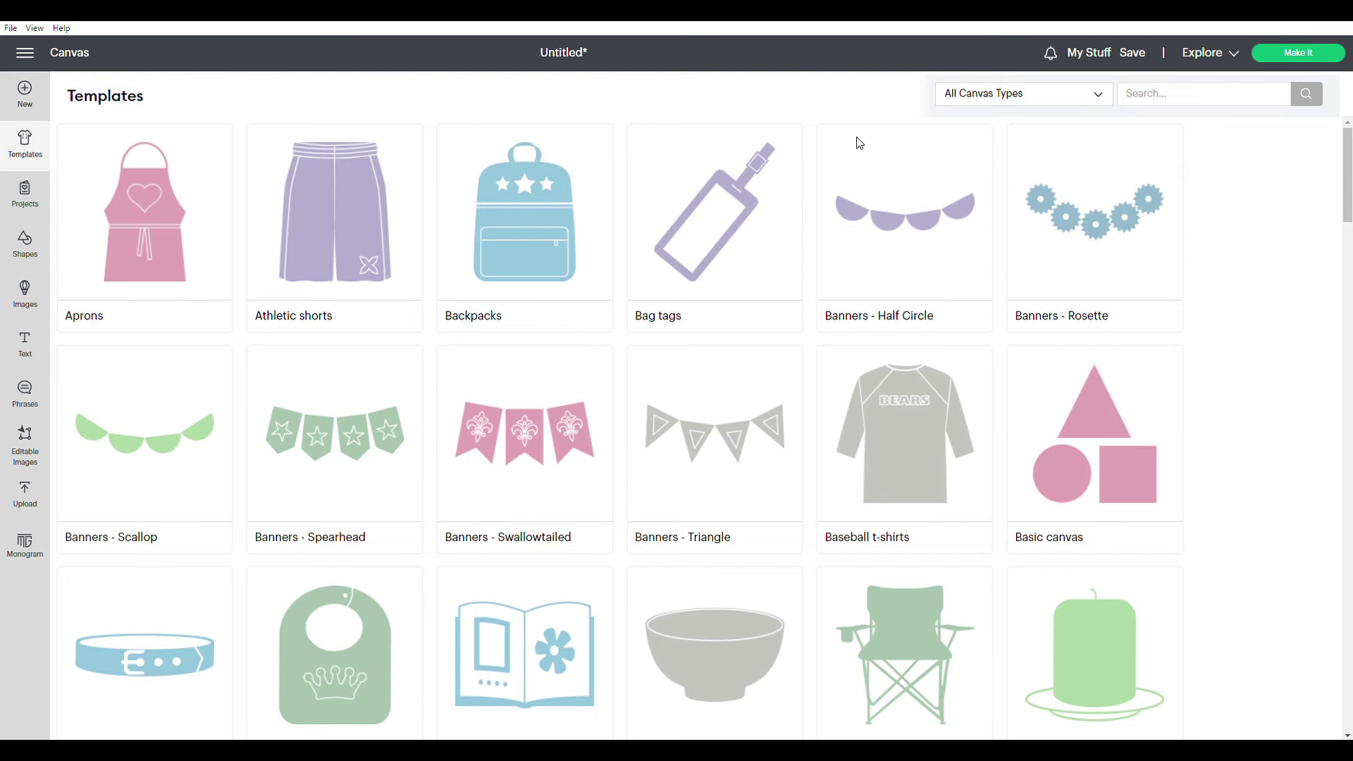
{"action": "type", "text": "t"}
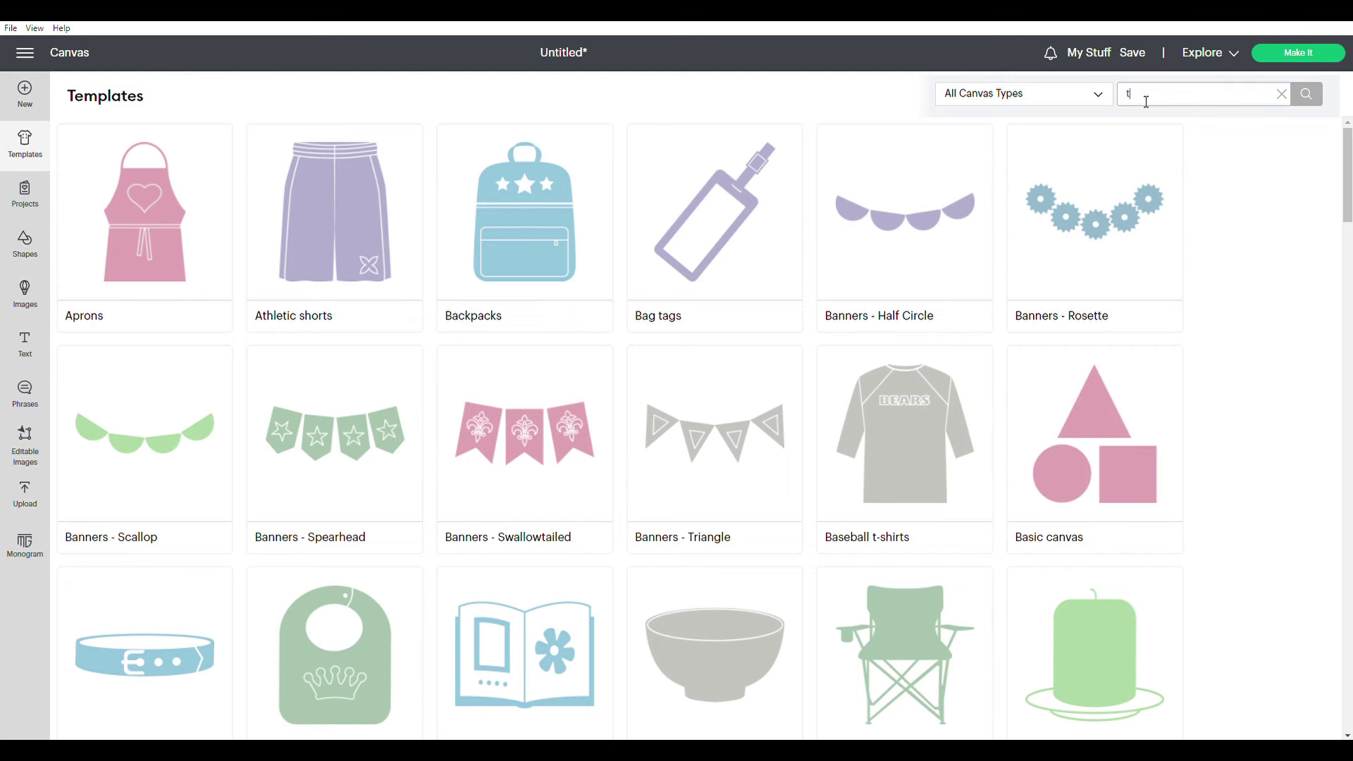
{"action": "type", "text": "shirt"}
{"action": "key", "text": "Return"}
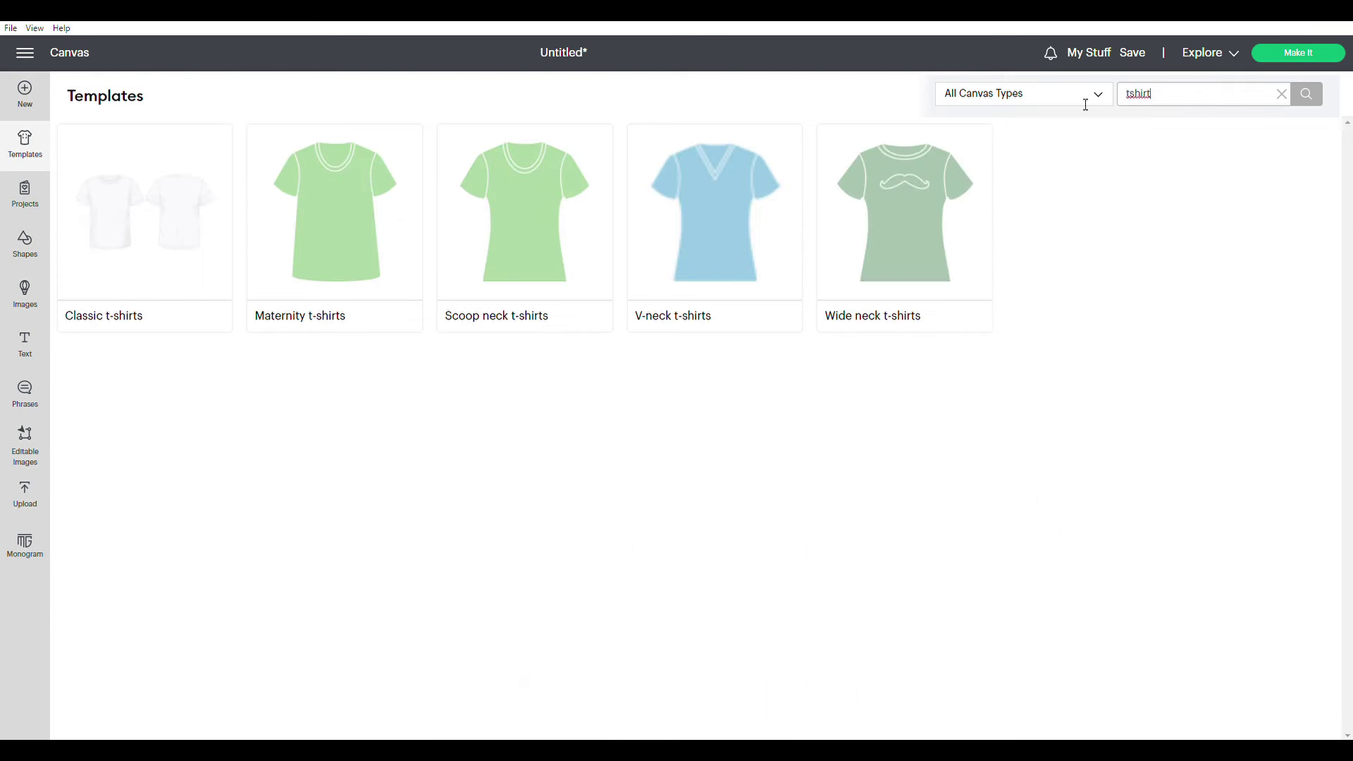
{"action": "left_click", "coordinate": [359, 165]}
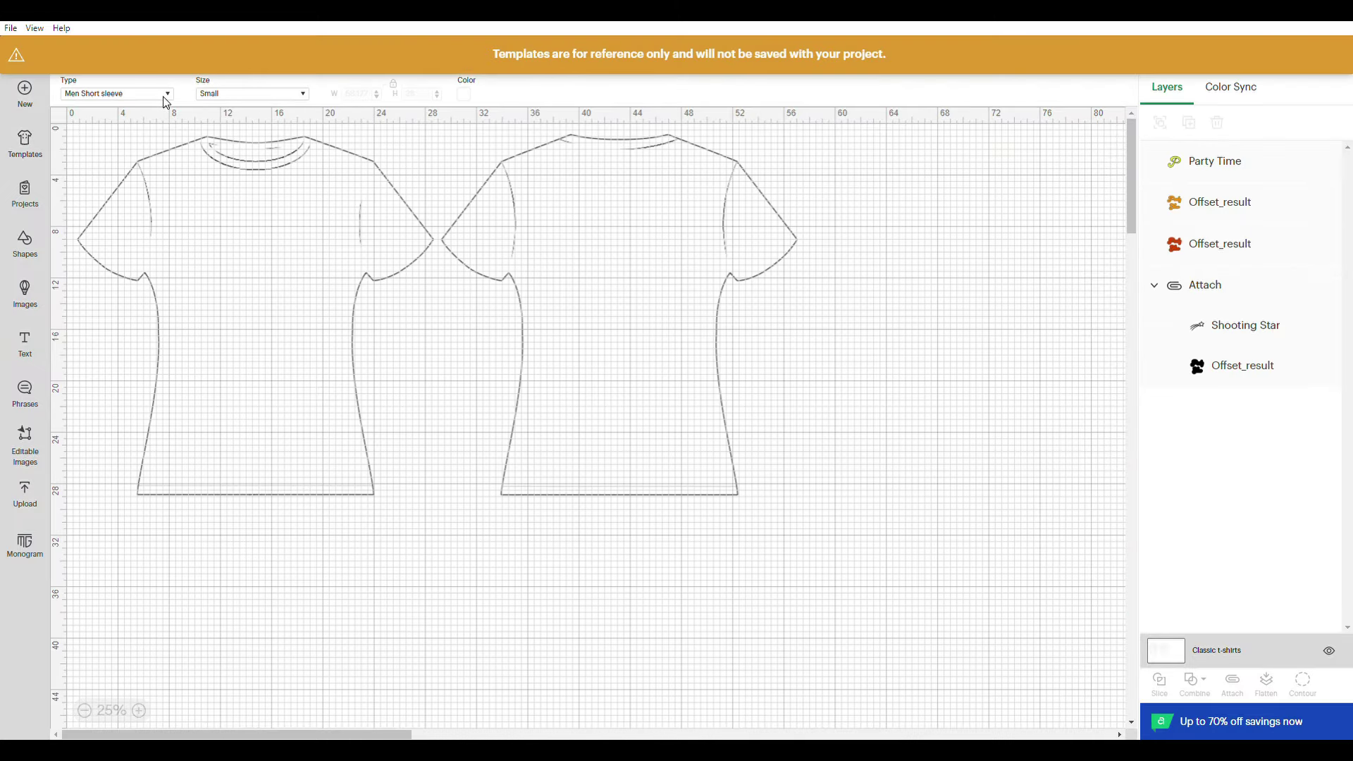
Set the classic t-shirt template's type to Women Short sleeve and its size to Large.
{"action": "left_click", "coordinate": [162, 96]}
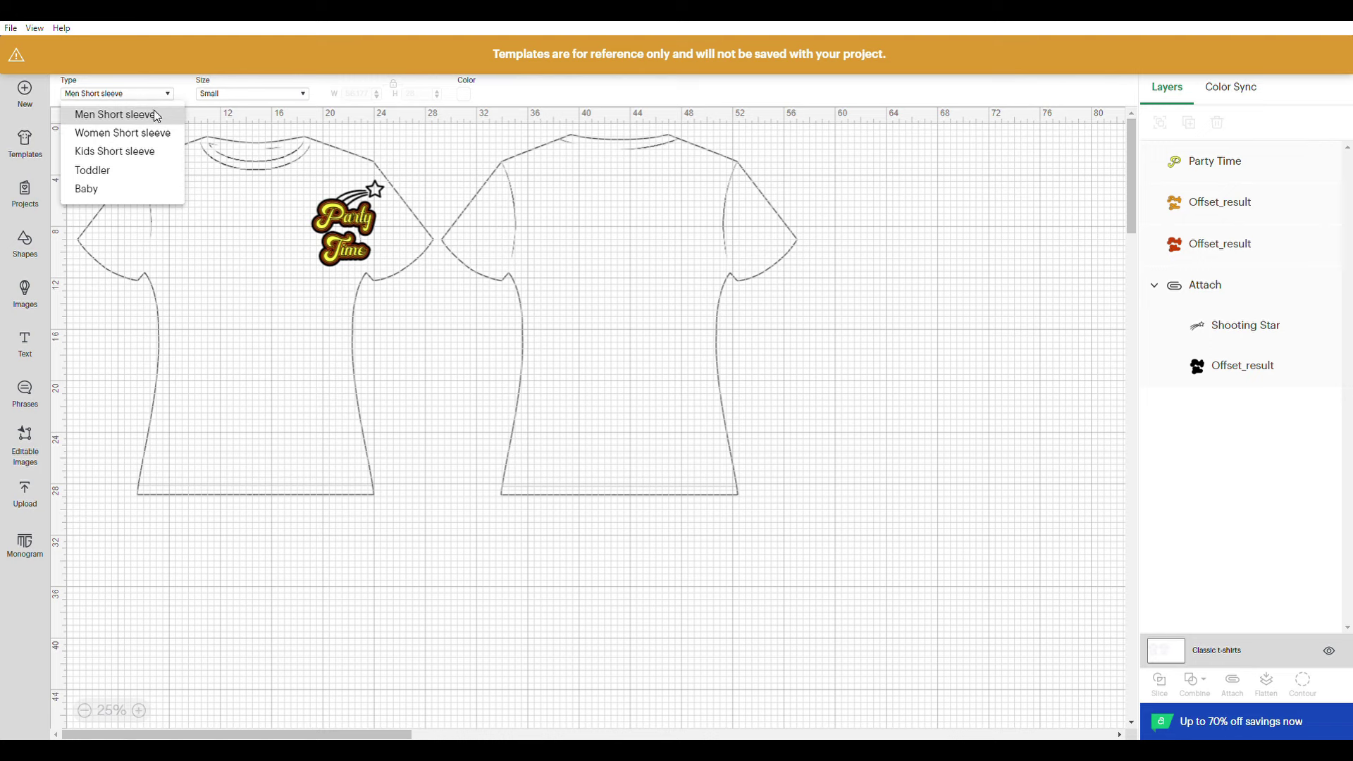
{"action": "left_click", "coordinate": [148, 134]}
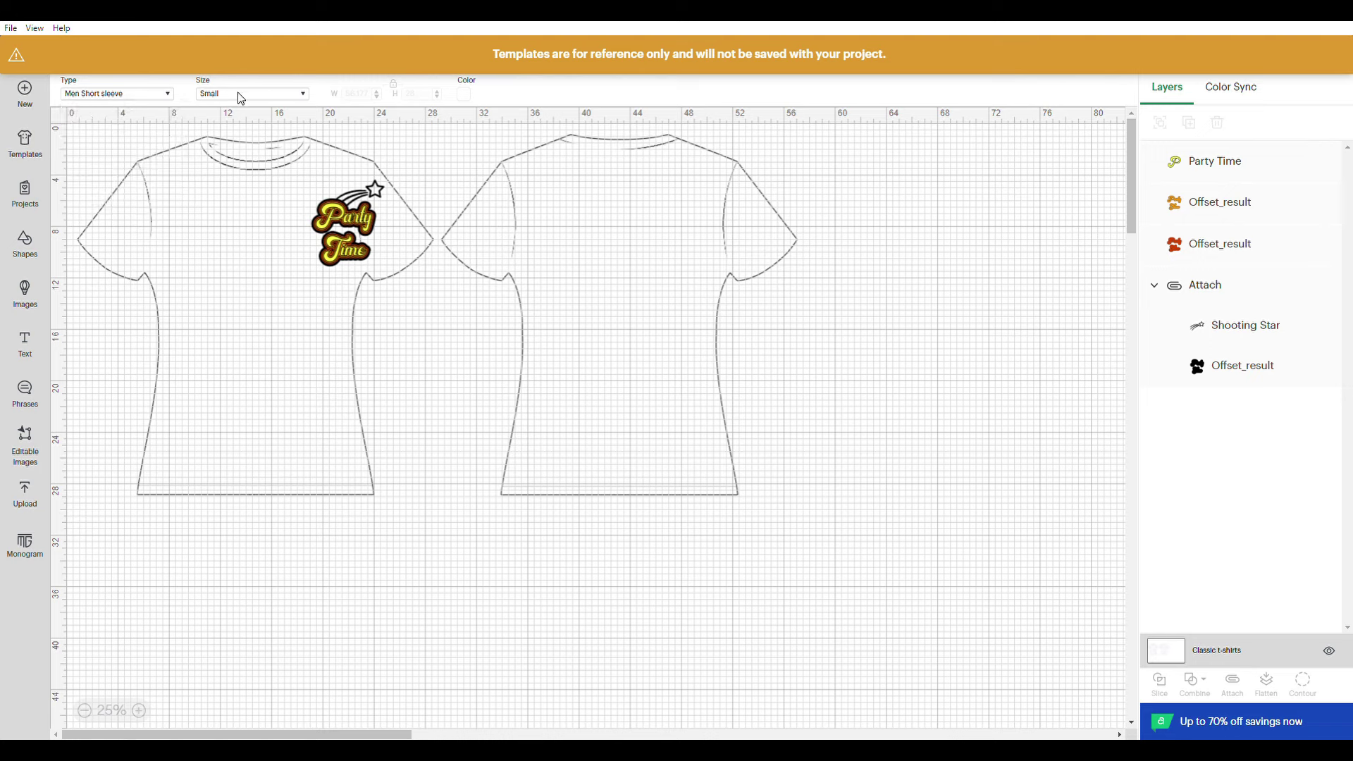
{"action": "left_click", "coordinate": [251, 94]}
{"action": "left_click", "coordinate": [248, 168]}
Colour the t-shirt template green (#336435) and hide the canvas grid.
{"action": "left_click", "coordinate": [467, 96]}
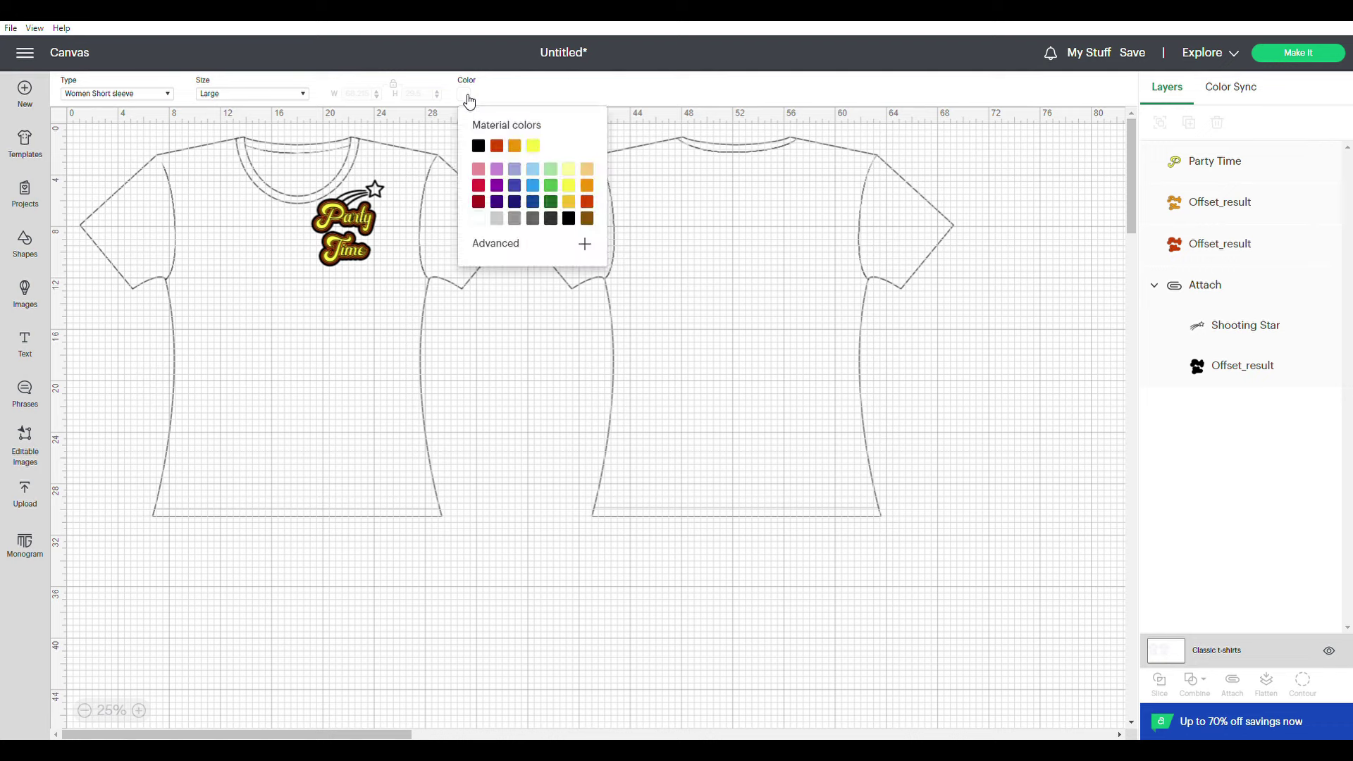
{"action": "left_click", "coordinate": [556, 188]}
{"action": "left_click", "coordinate": [520, 251]}
{"action": "left_click_drag", "start_coordinate": [525, 287], "coordinate": [531, 314]}
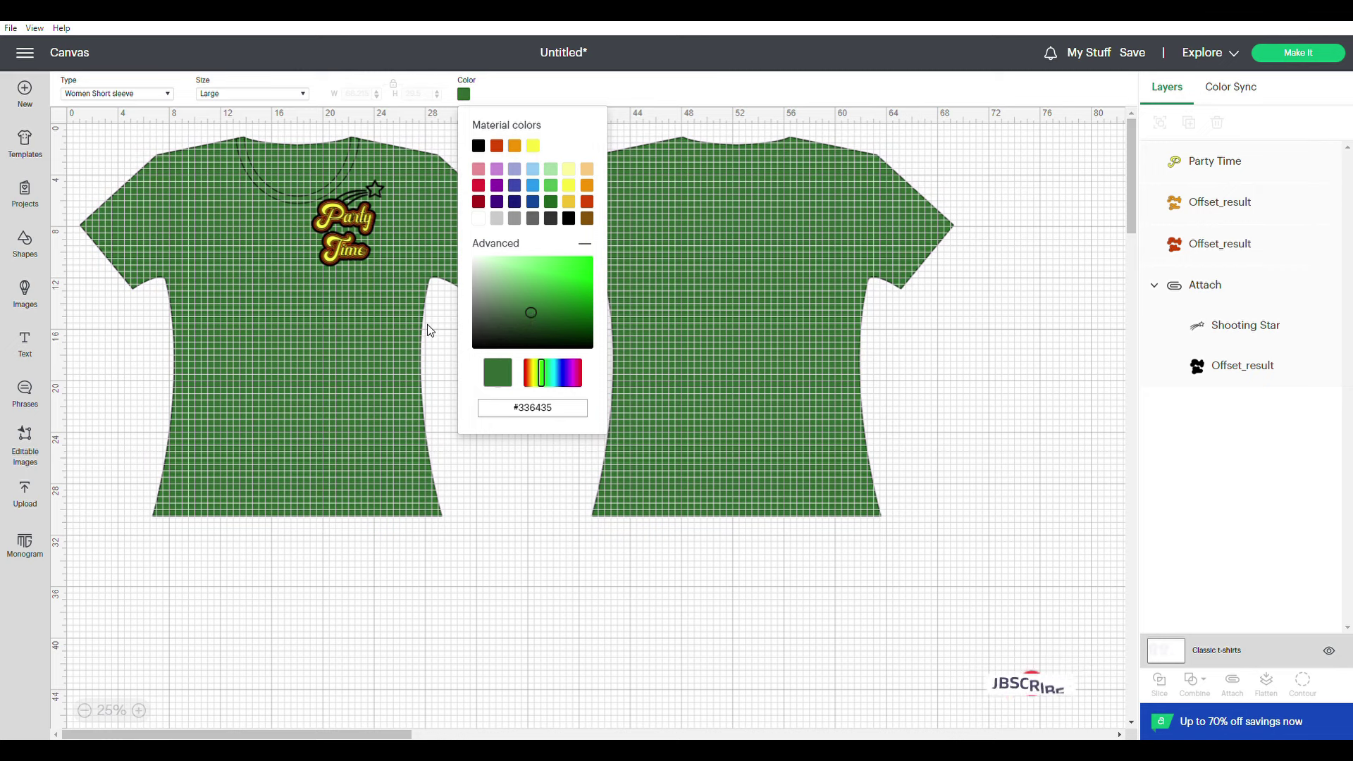
{"action": "left_click", "coordinate": [202, 190]}
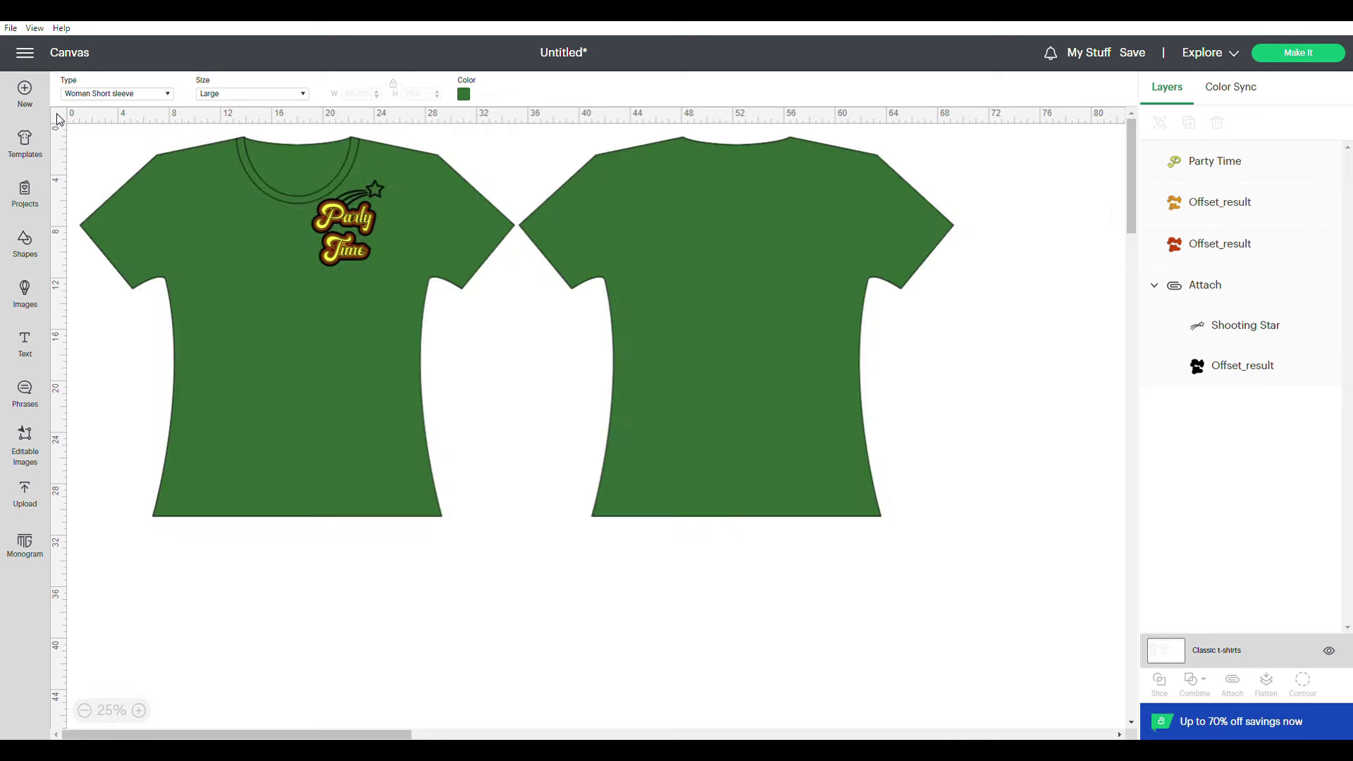
Fine-tune the t-shirt template's colour to a darker, more muted green.
{"action": "left_click", "coordinate": [468, 95]}
{"action": "left_click", "coordinate": [549, 317]}
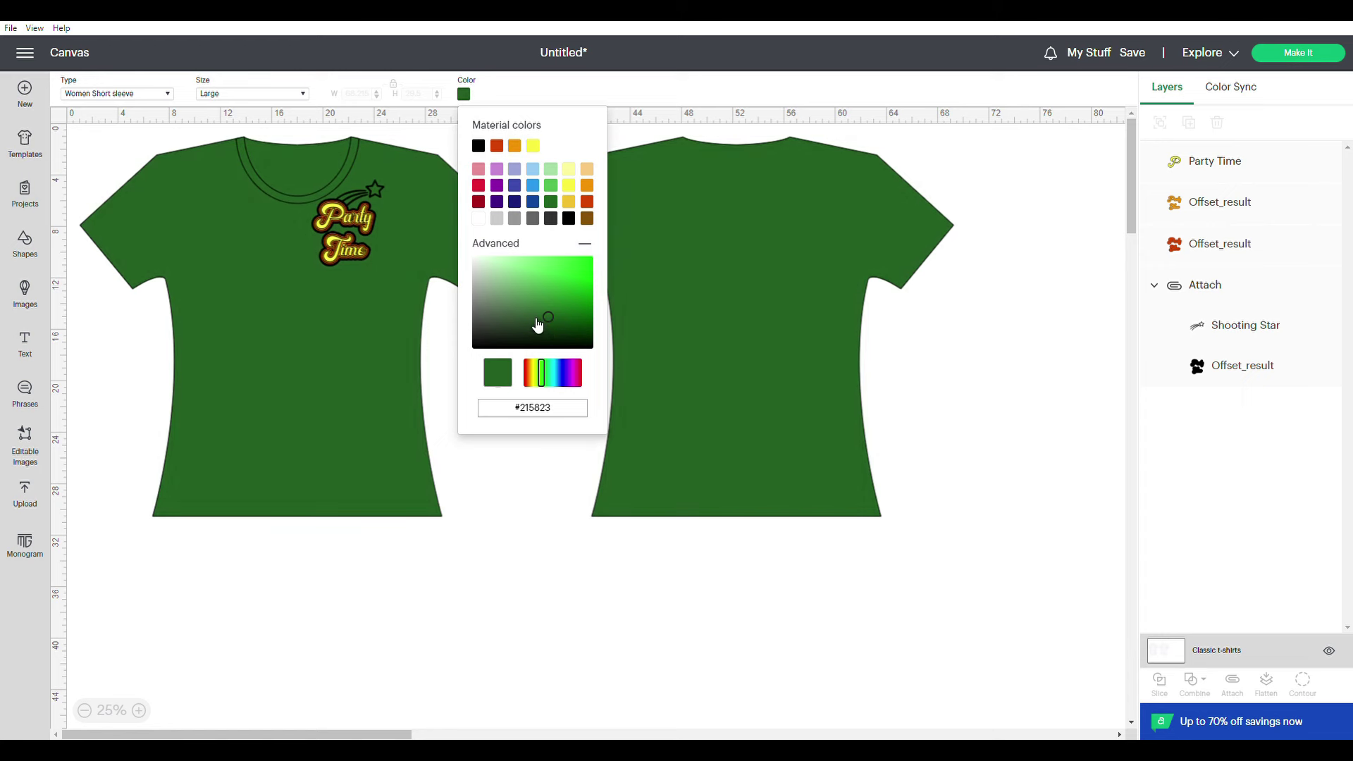
{"action": "left_click", "coordinate": [520, 318]}
{"action": "left_click", "coordinate": [509, 320]}
{"action": "left_click", "coordinate": [529, 458]}
Enlarge the complete Party Time design to about 8.48 x 10.05 and place it on the shirt front at about X 13.99, Y 7.36.
{"action": "left_click_drag", "start_coordinate": [275, 174], "coordinate": [389, 286]}
{"action": "left_click_drag", "start_coordinate": [336, 235], "coordinate": [371, 354]}
{"action": "left_click_drag", "start_coordinate": [332, 311], "coordinate": [288, 322]}
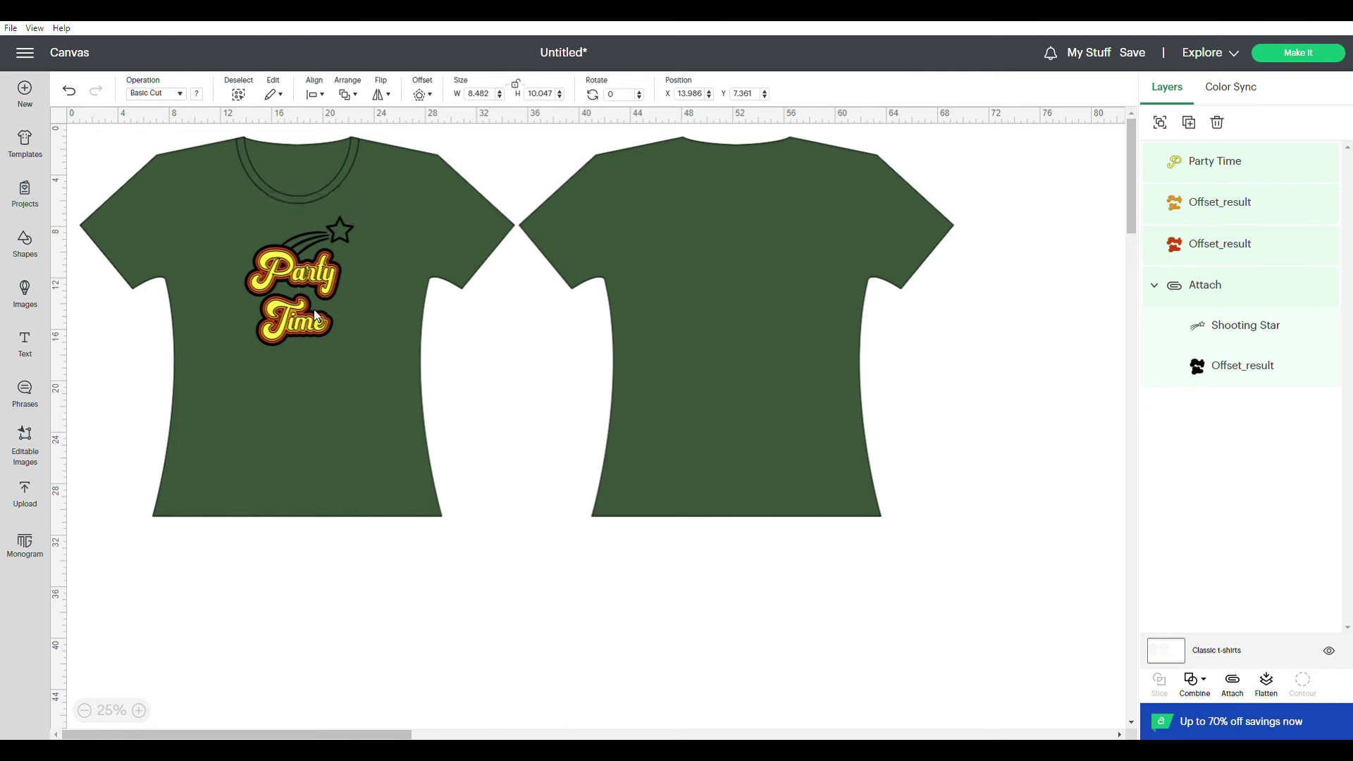
{"action": "left_click", "coordinate": [473, 389]}
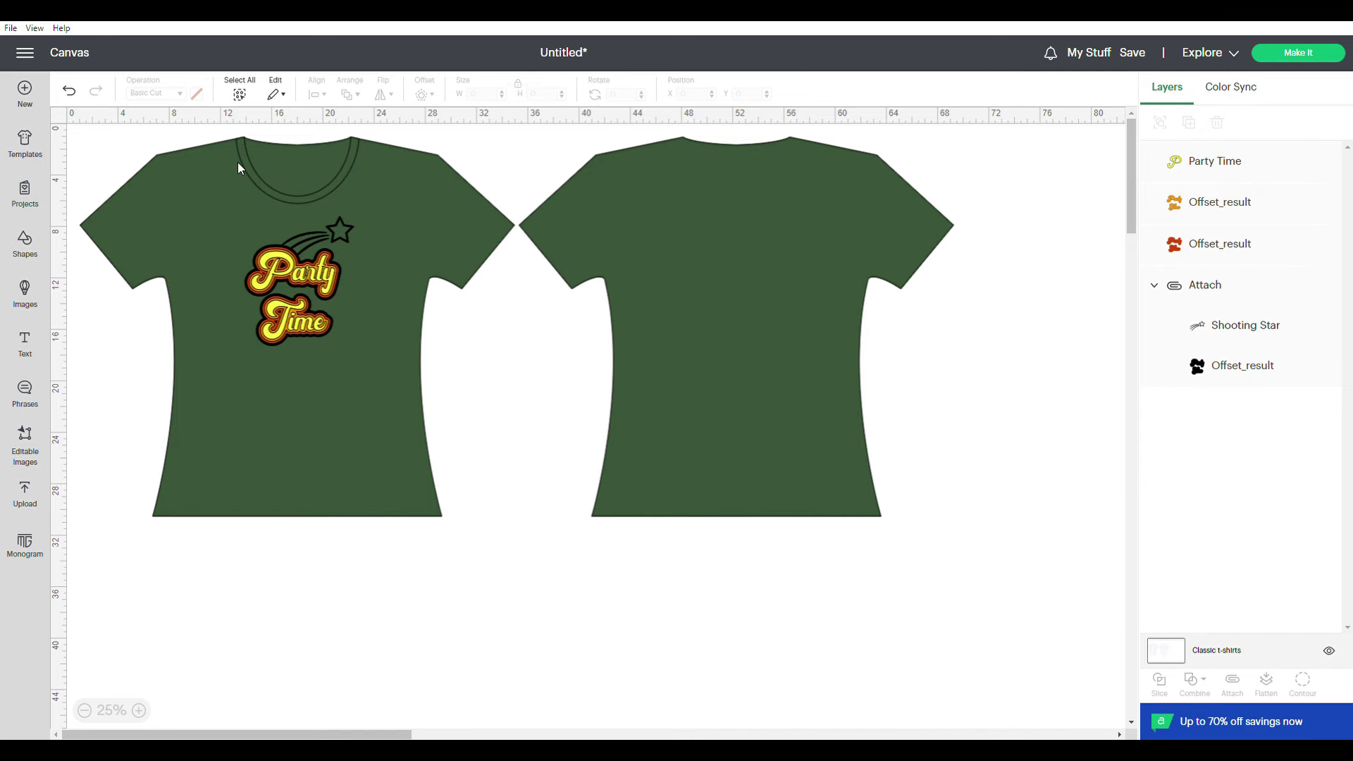
Start a new project, replacing the unsaved one, and open the saved "multi-layered tshirt" project for customizing.
{"action": "left_click", "coordinate": [25, 90]}
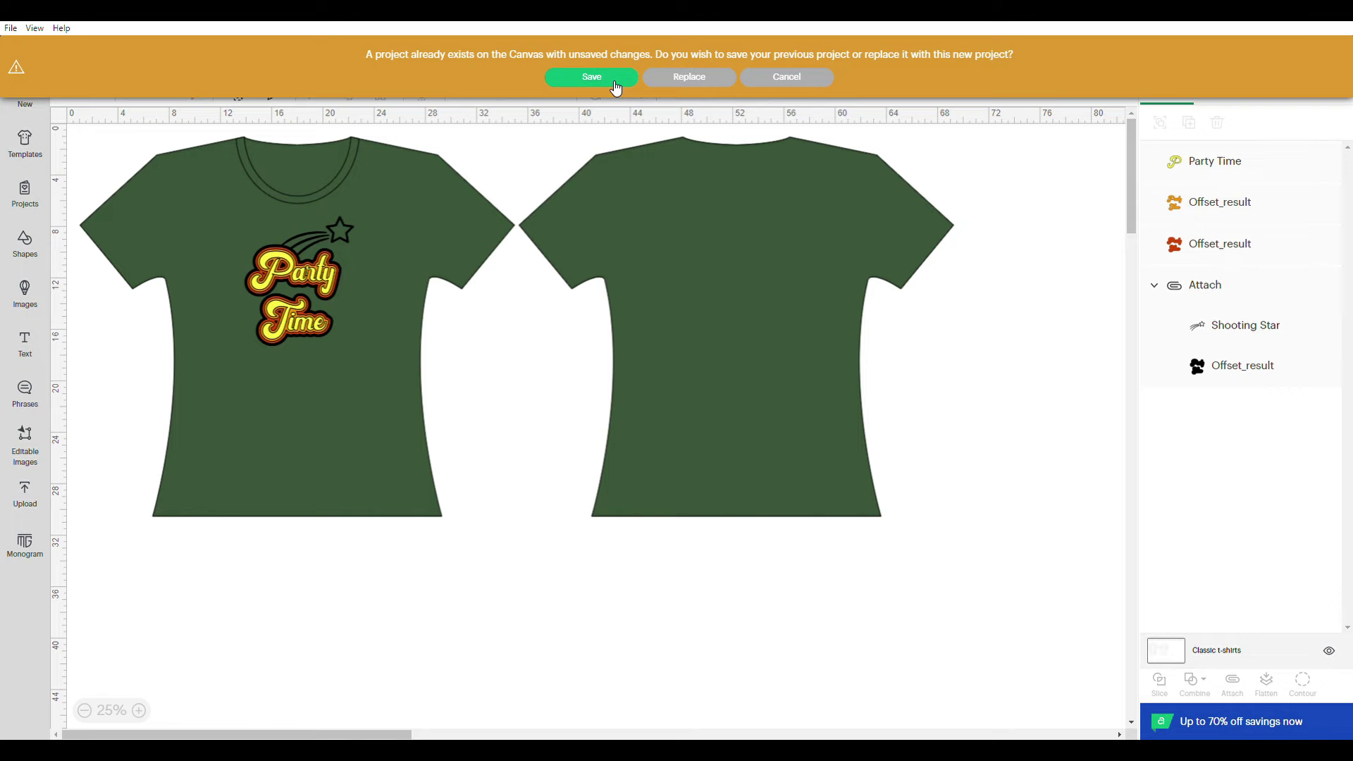
{"action": "left_click", "coordinate": [685, 81]}
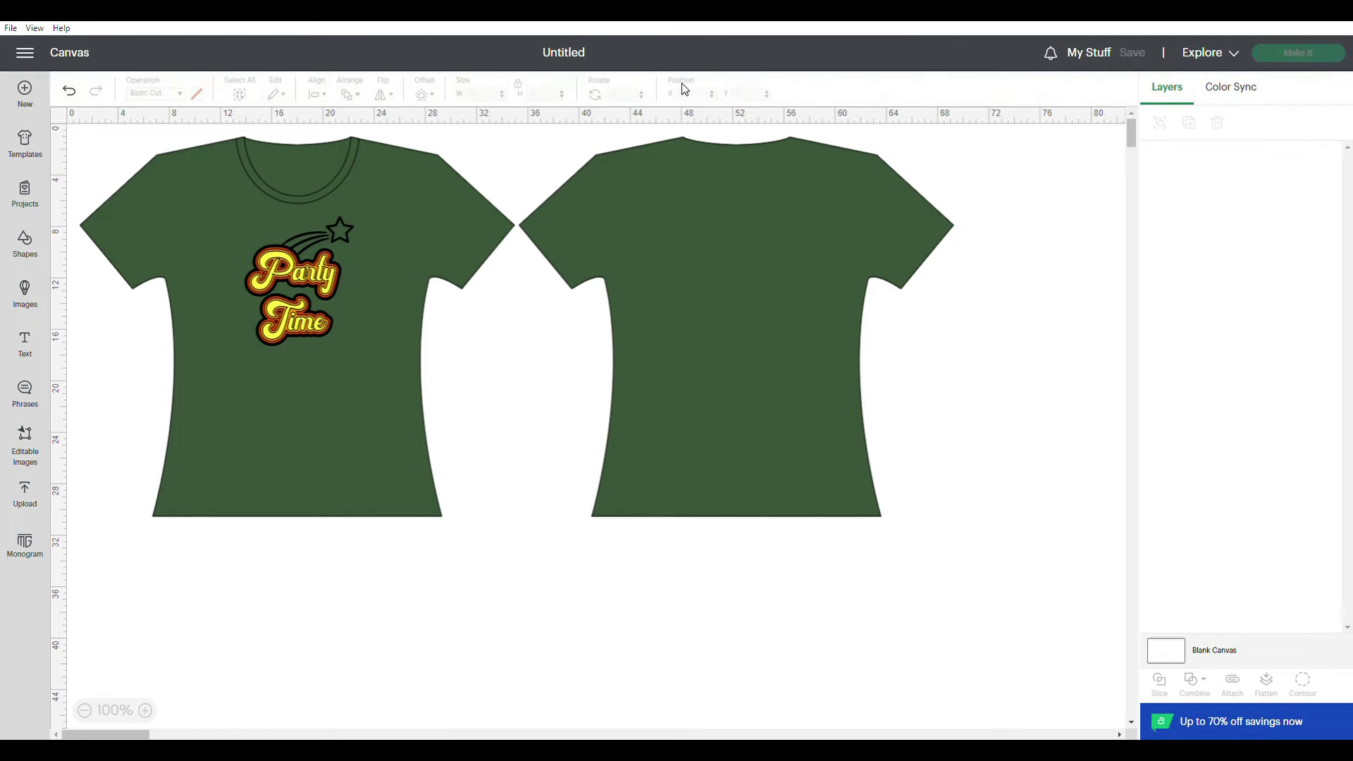
{"action": "left_click", "coordinate": [1090, 54]}
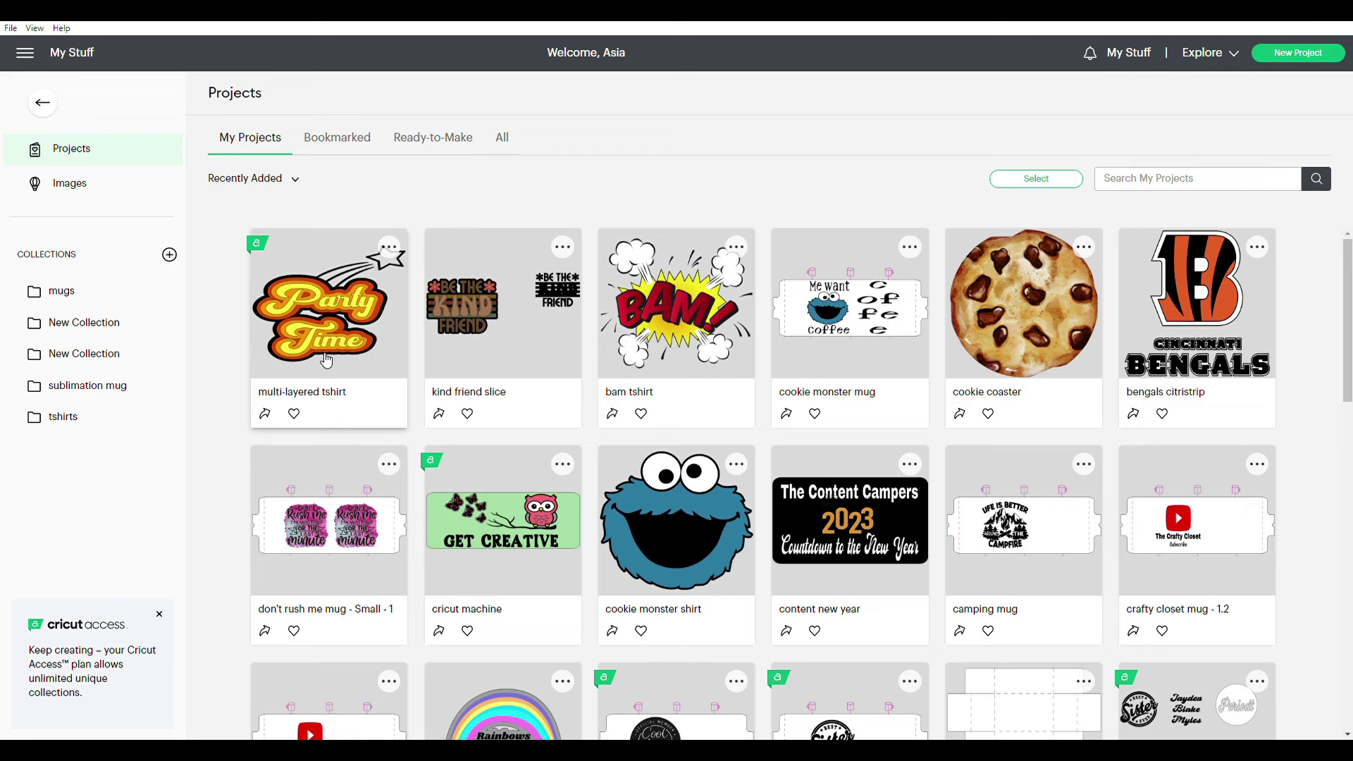
{"action": "left_click", "coordinate": [325, 361]}
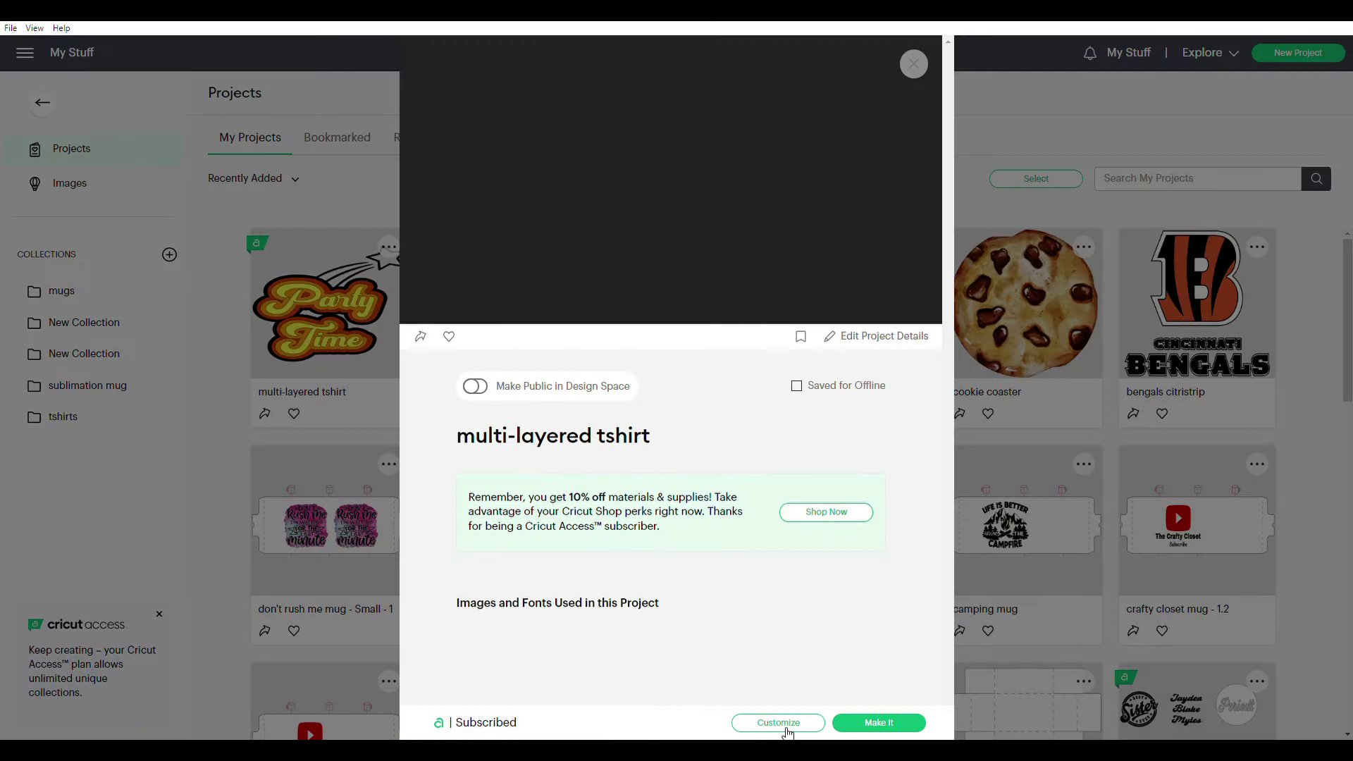
{"action": "left_click", "coordinate": [782, 730]}
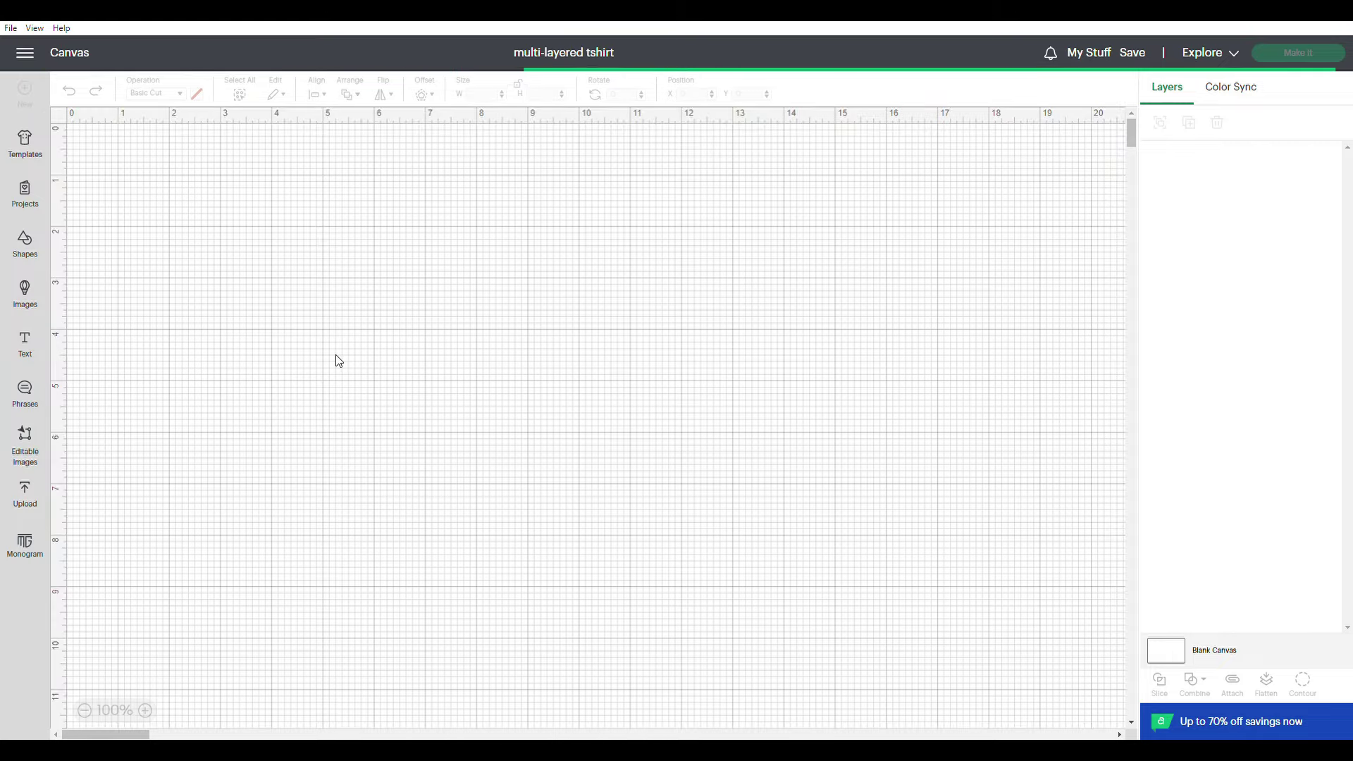
Select the complete Party Time design and place it at about X 3.04, Y 1.45.
{"action": "left_click_drag", "start_coordinate": [628, 288], "coordinate": [340, 471]}
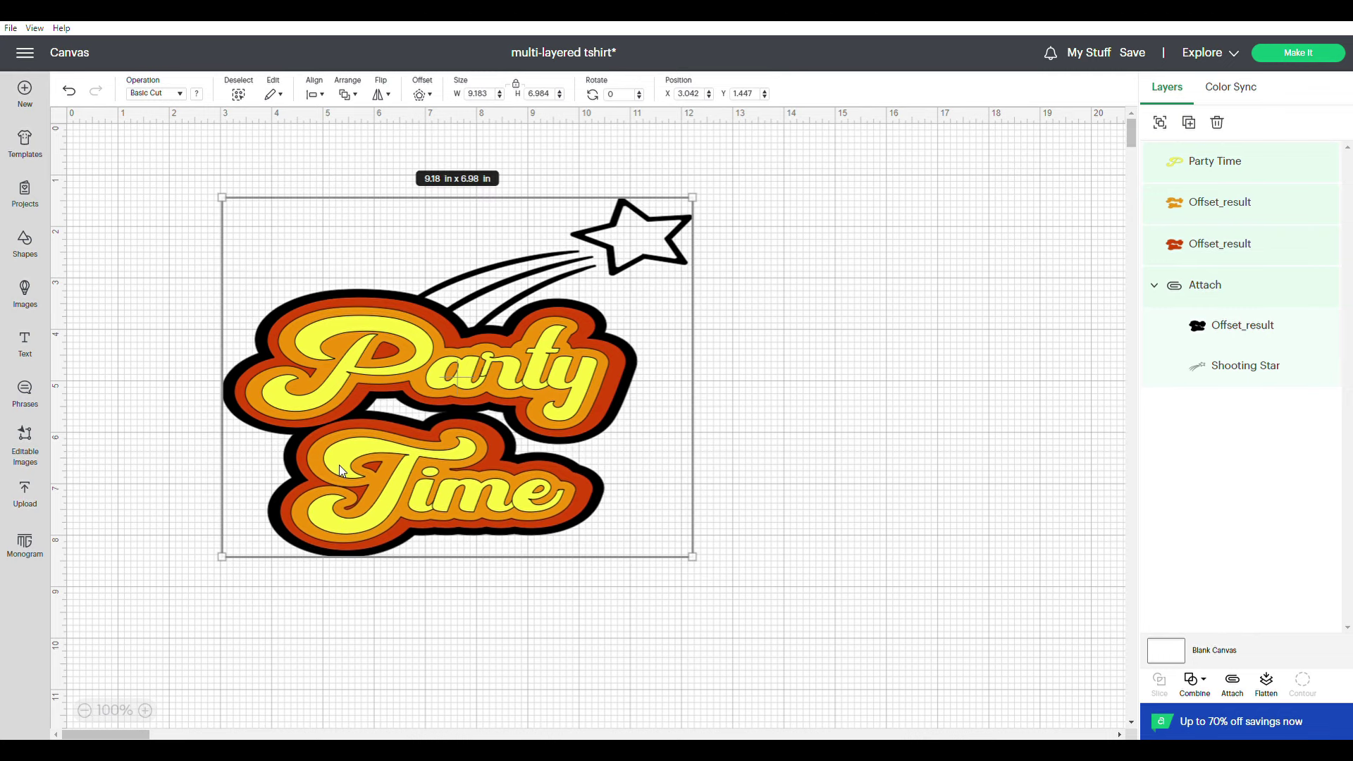